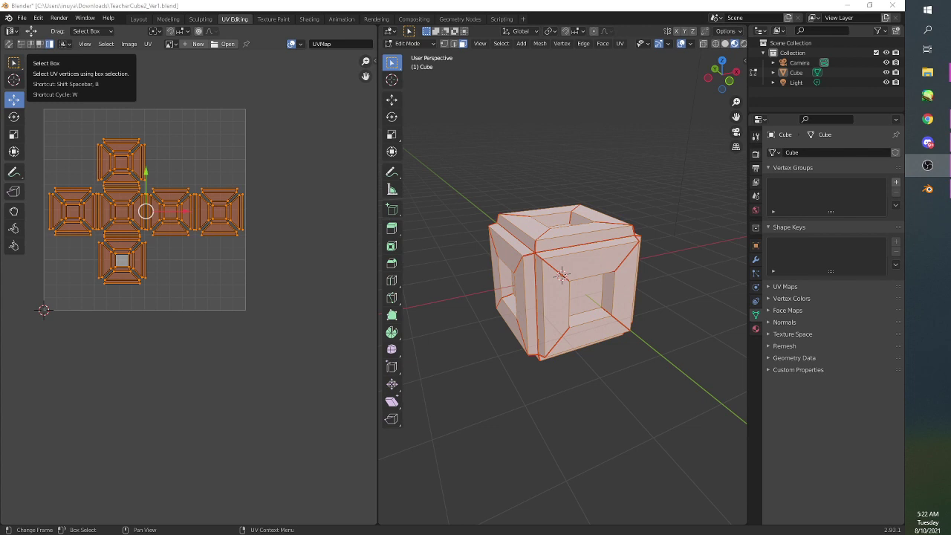
- Open the Texturing_UV_Cube PNG from the Activity Files folder in Adobe Photoshop 2020
left_click(927, 72)
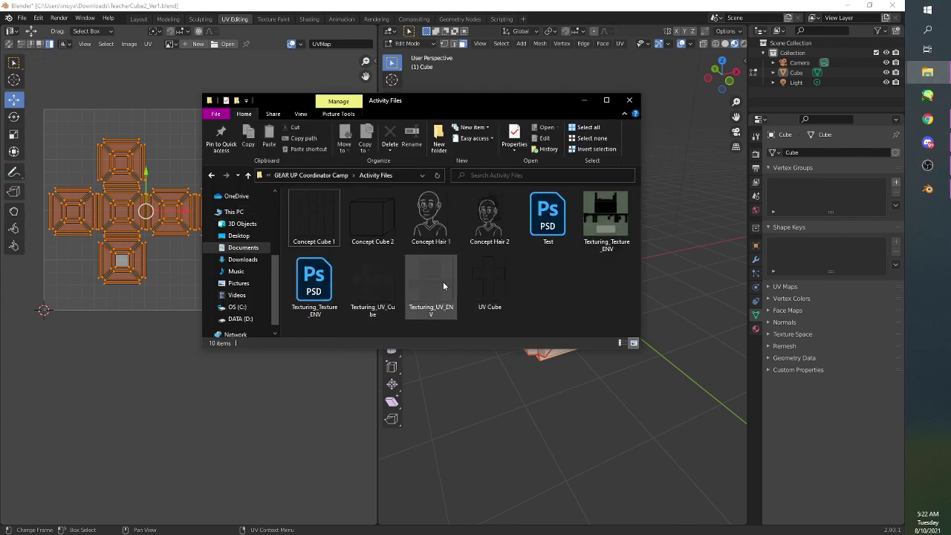
left_click(370, 287)
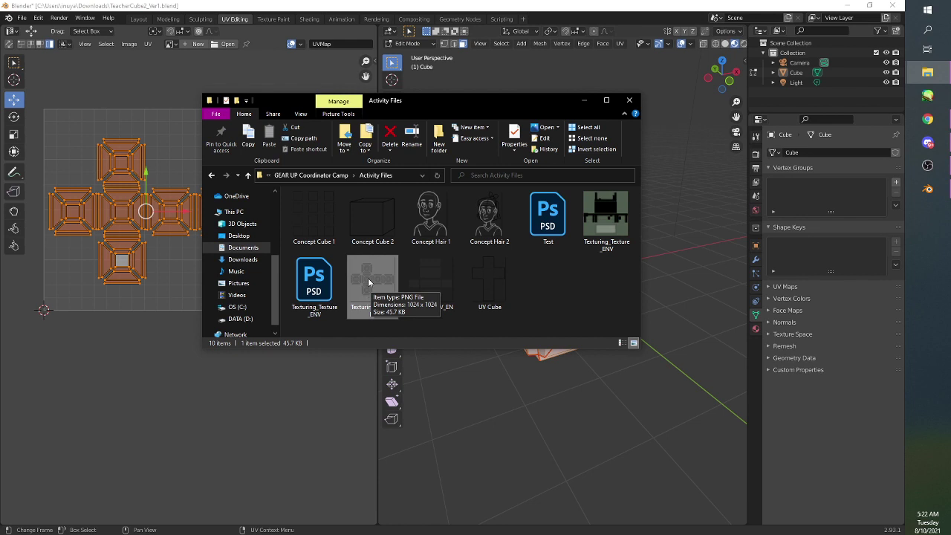
right_click(368, 278)
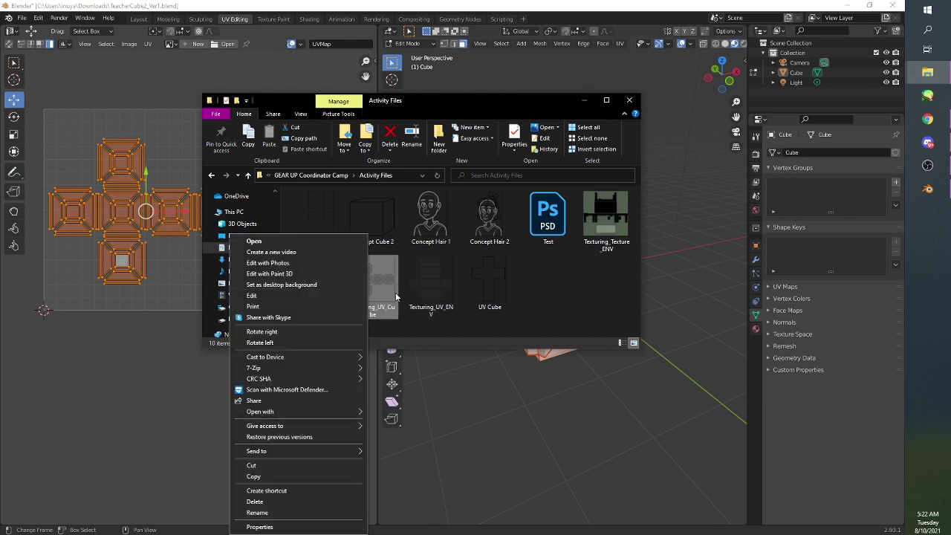
mouse_move(339, 411)
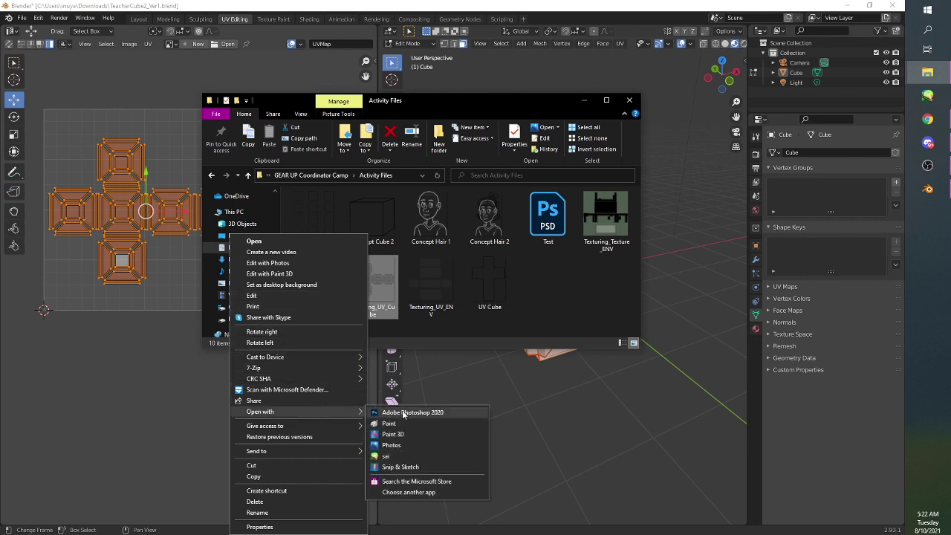
left_click(447, 411)
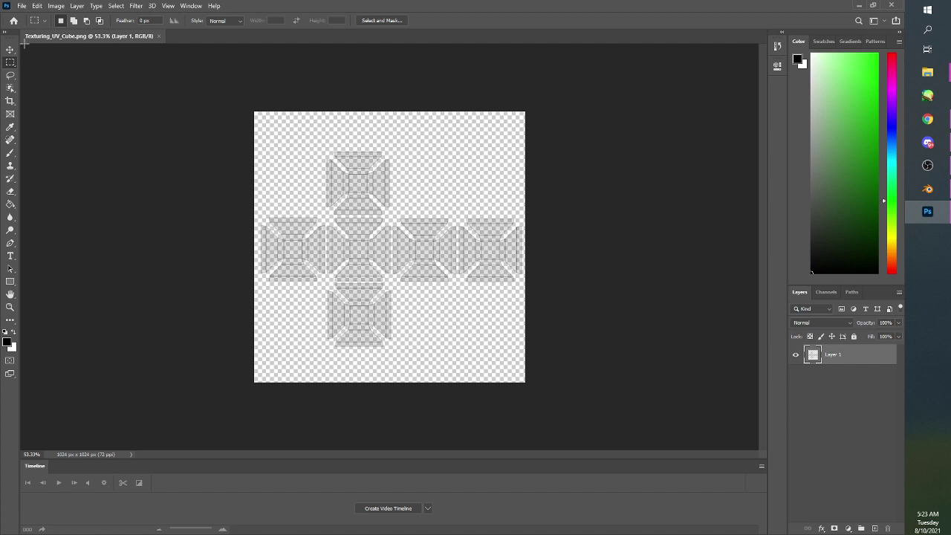
- Save the document on the computer as Texturing_Texture_Cube in Photoshop PSD format with Maximize Compatibility enabled
left_click(22, 5)
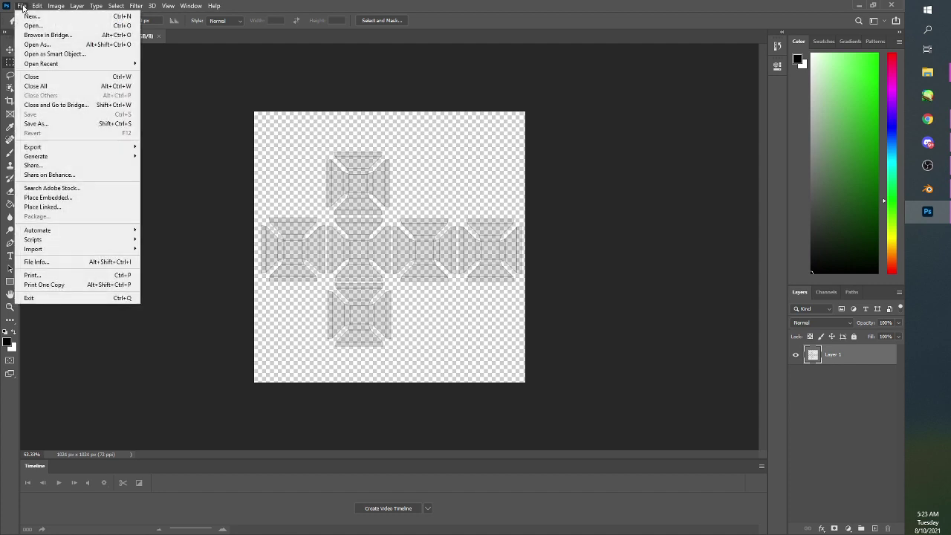
left_click(43, 124)
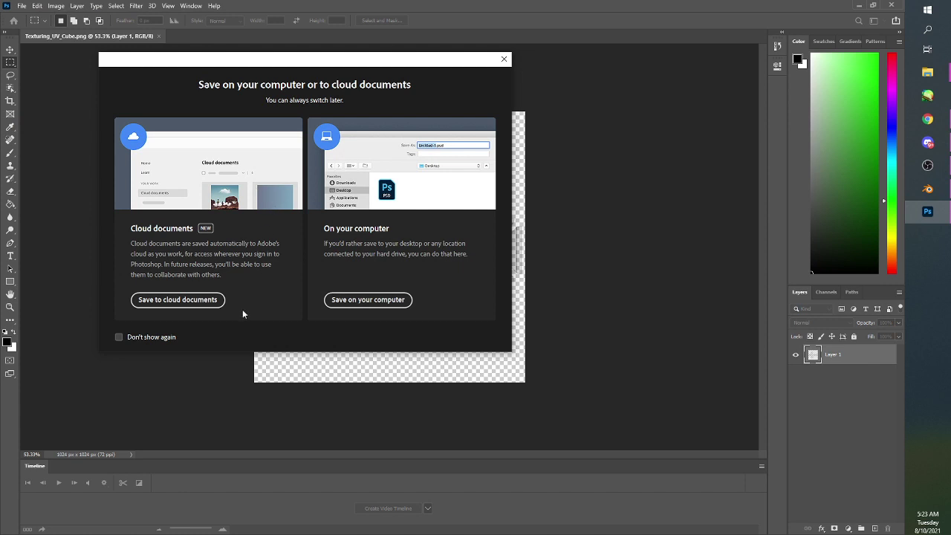
left_click(369, 301)
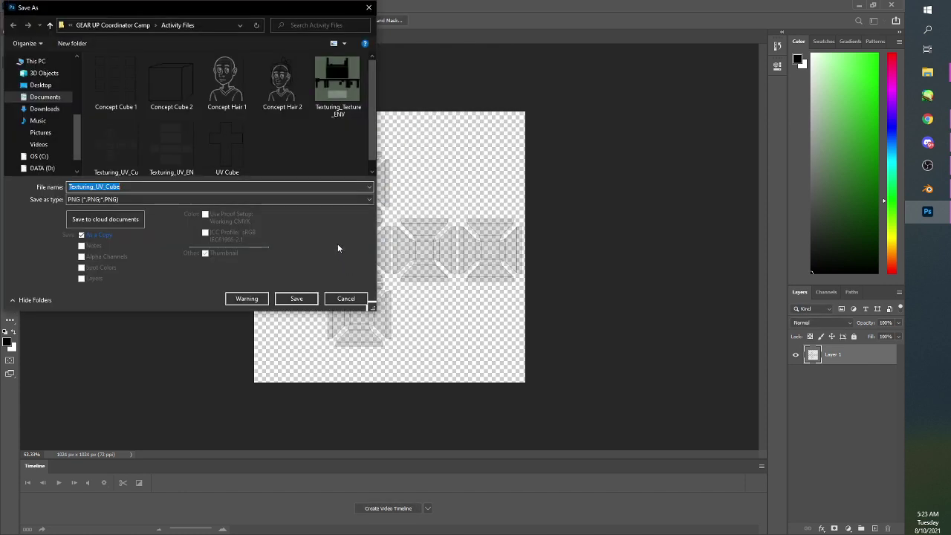
left_click(97, 187)
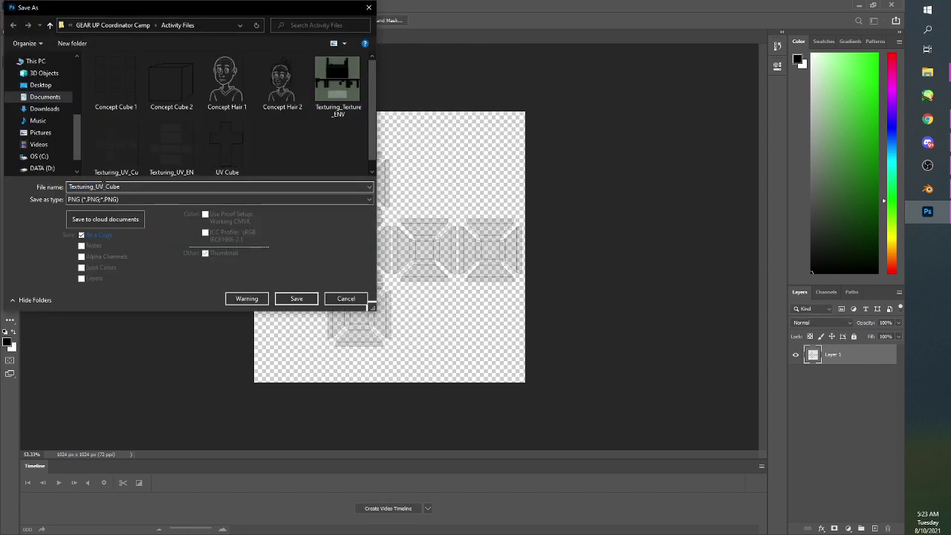
key("BackSpace")
key("BackSpace")
type("Texture")
left_click(367, 199)
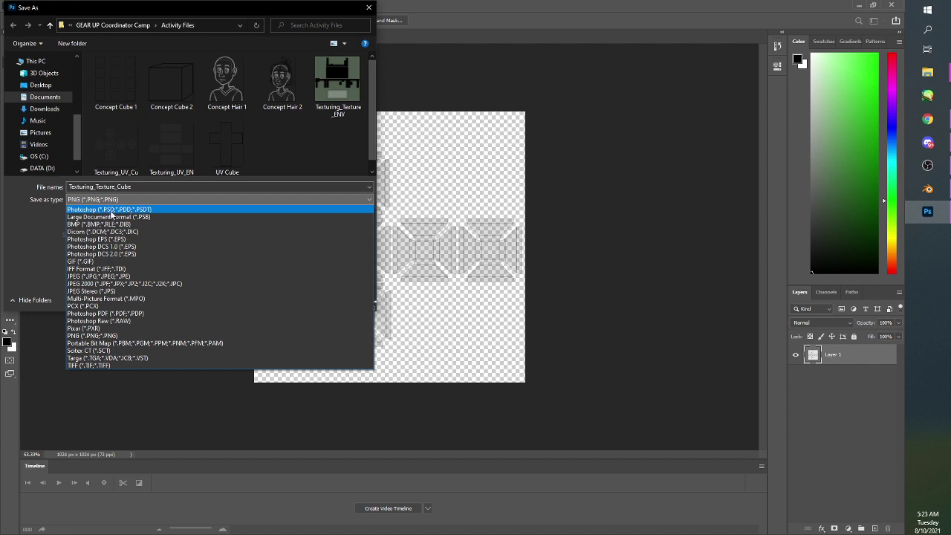
left_click(154, 209)
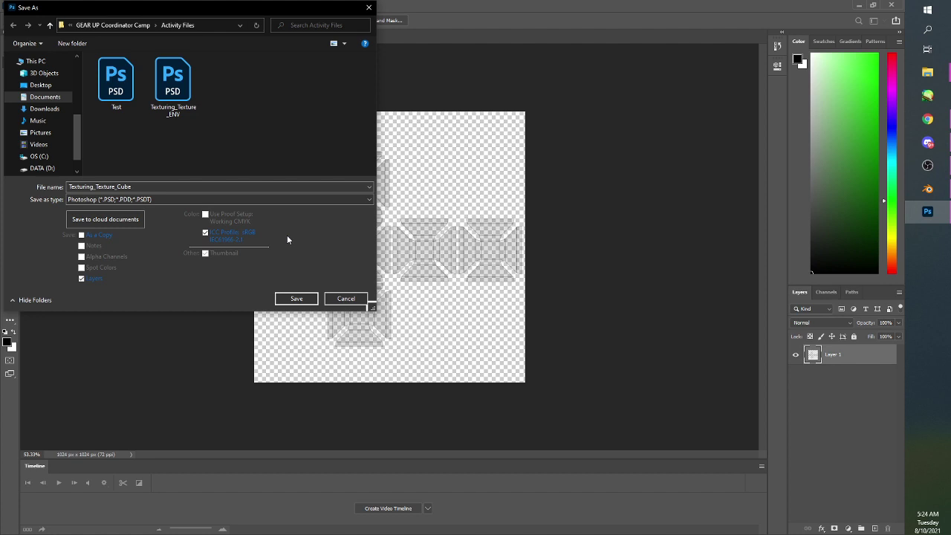
left_click(298, 298)
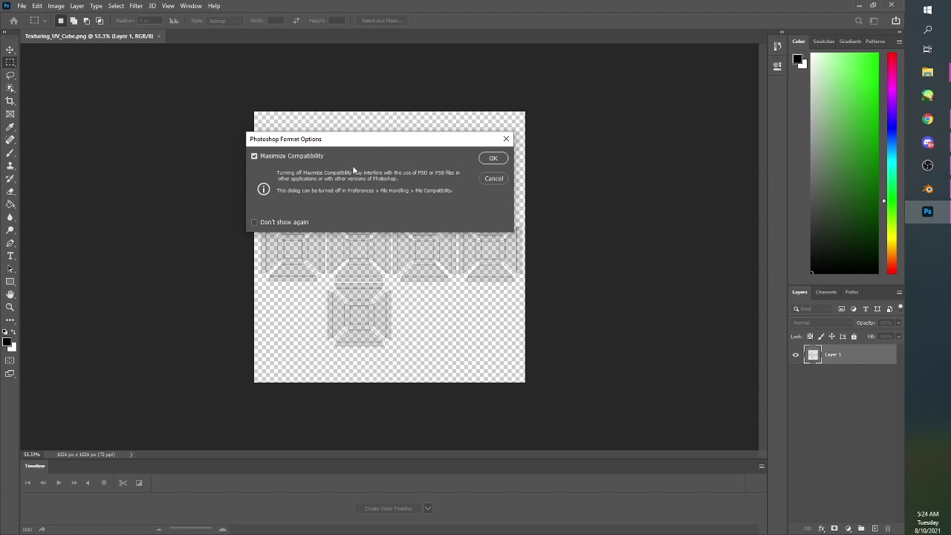
left_click(492, 158)
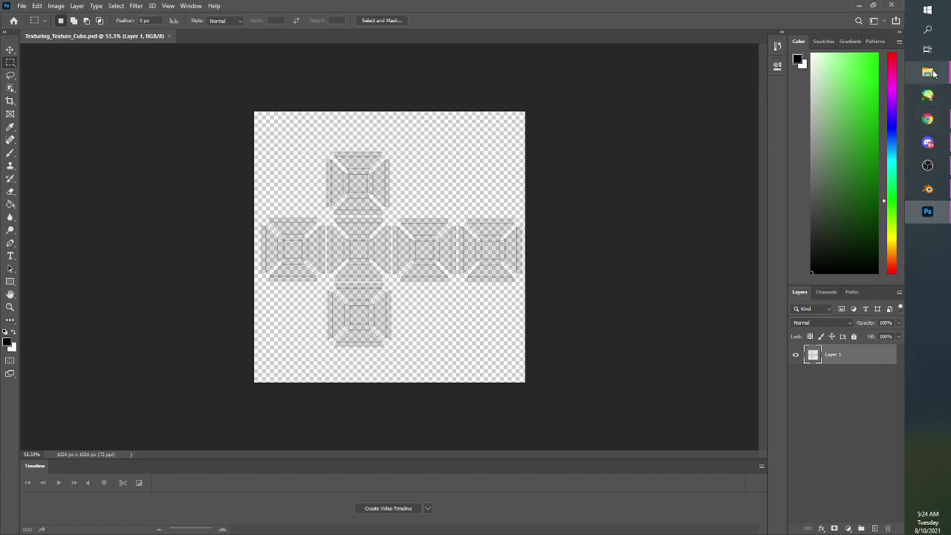
mouse_move(934, 72)
left_click(865, 56)
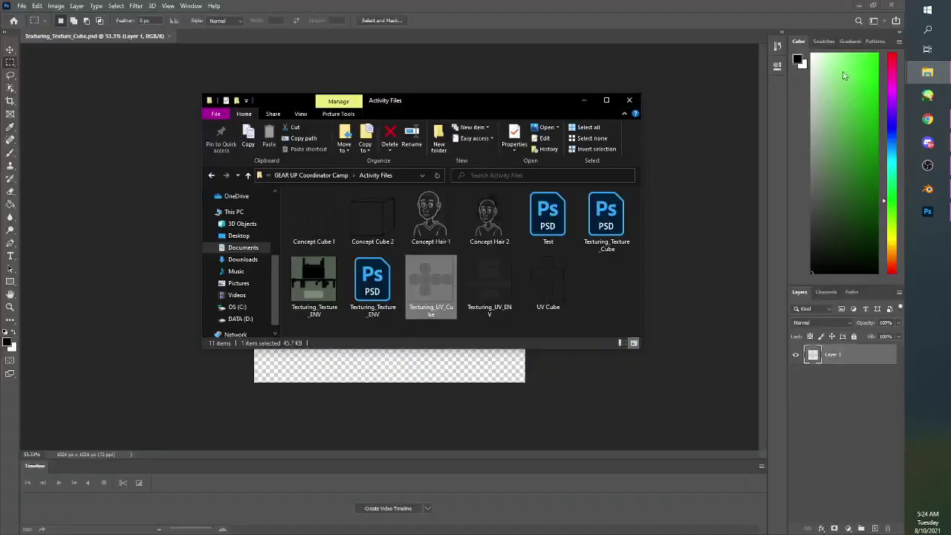
right_click(439, 273)
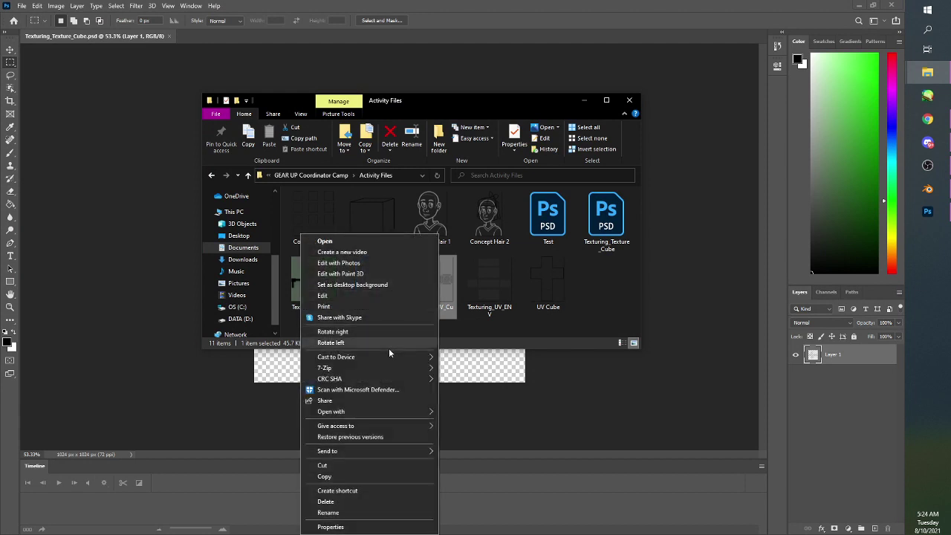
mouse_move(378, 413)
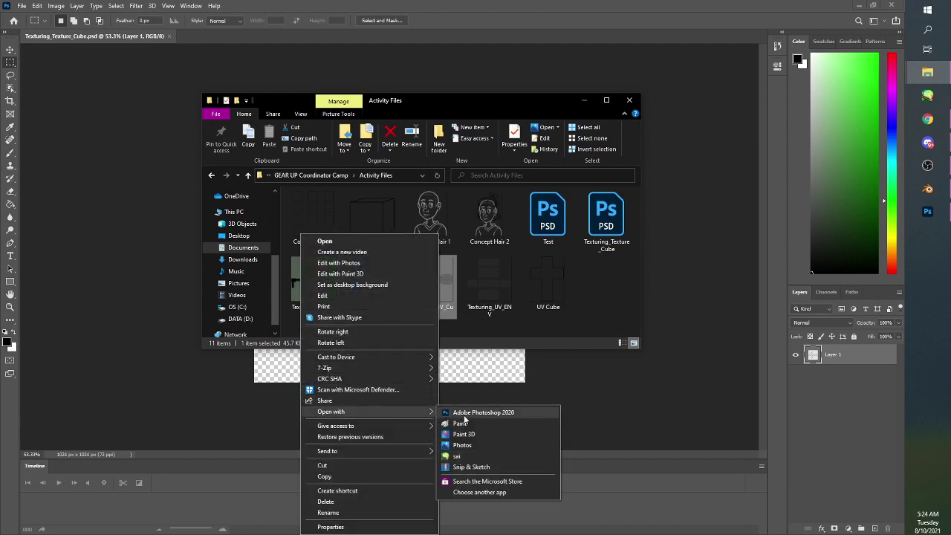
left_click(631, 23)
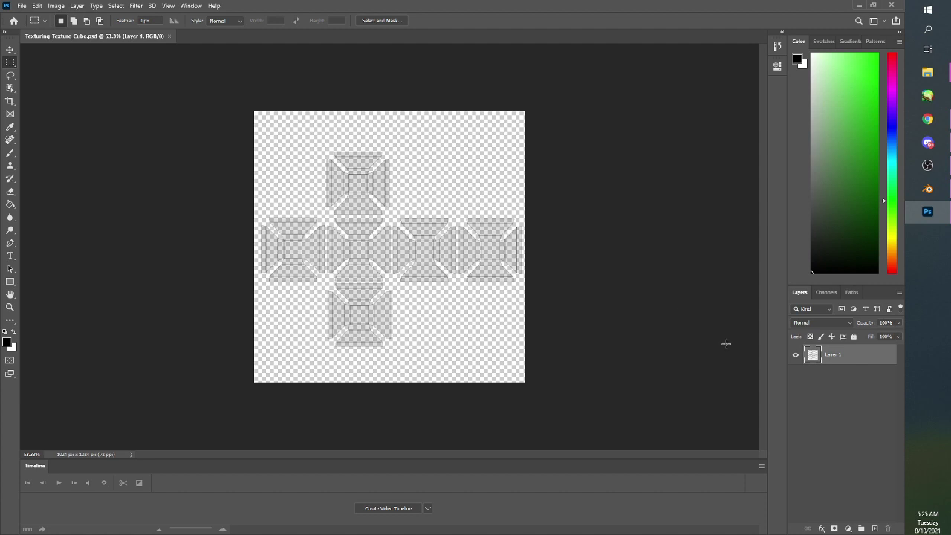
- Rename the UV layout layer as UV and set its blend mode to Multiply
double_click(836, 356)
type("UV")
key("Return")
left_click(847, 322)
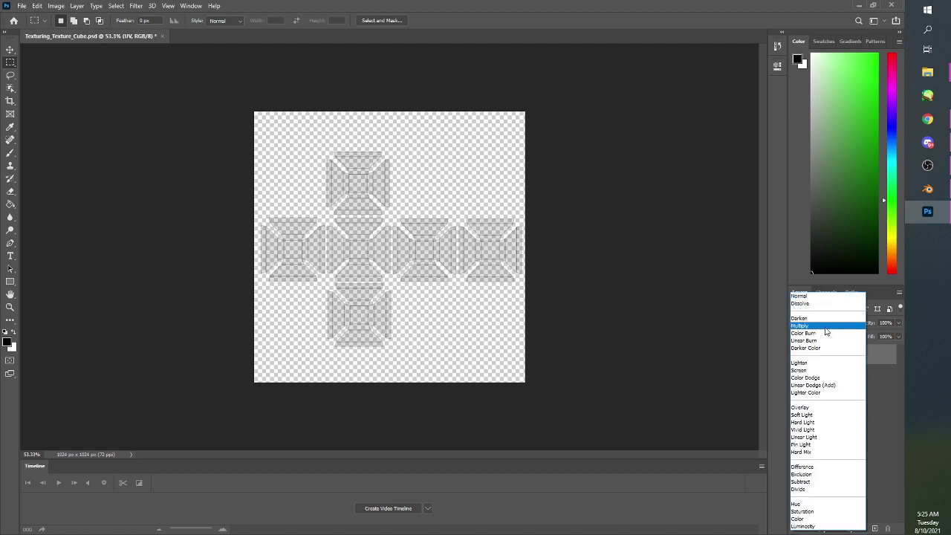
left_click(842, 326)
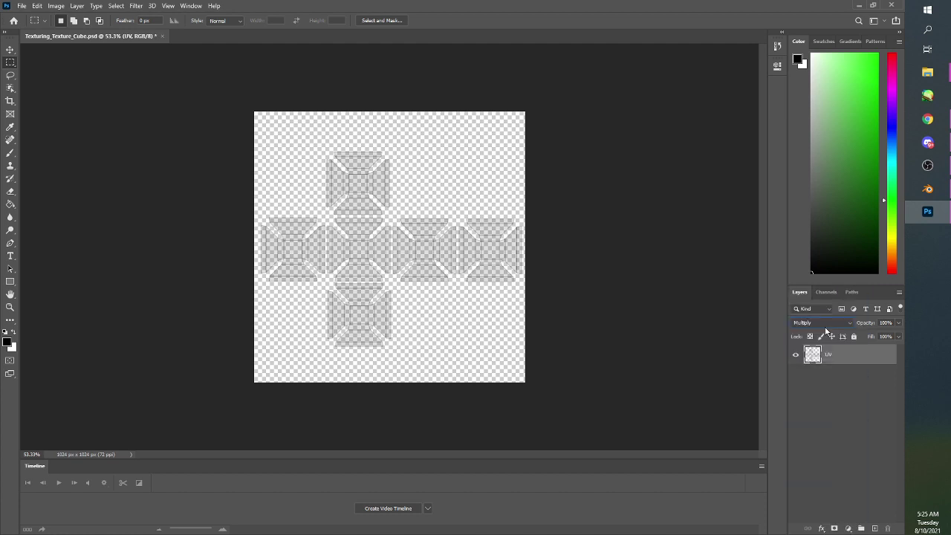
- Add a new layer beneath the UV layer and name it Base
left_click(874, 529)
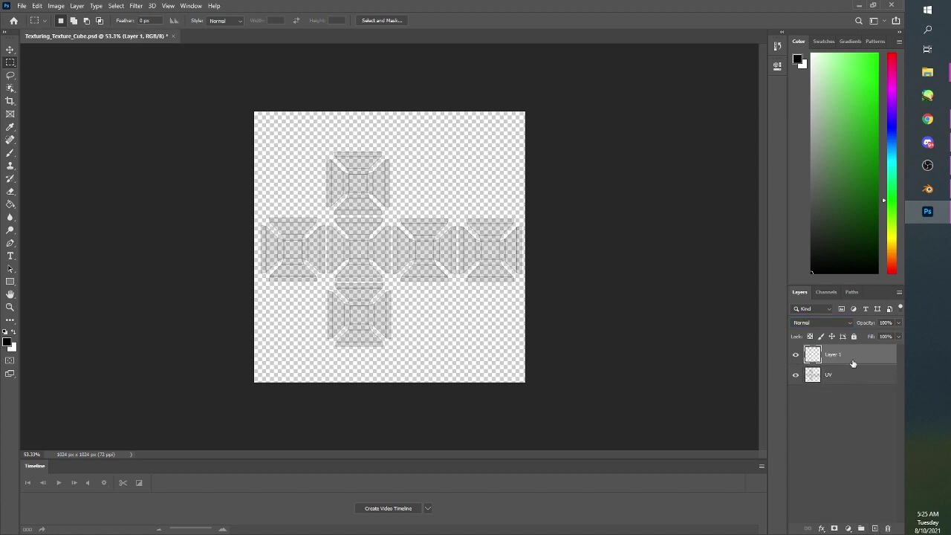
left_click_drag(851, 356, 846, 383)
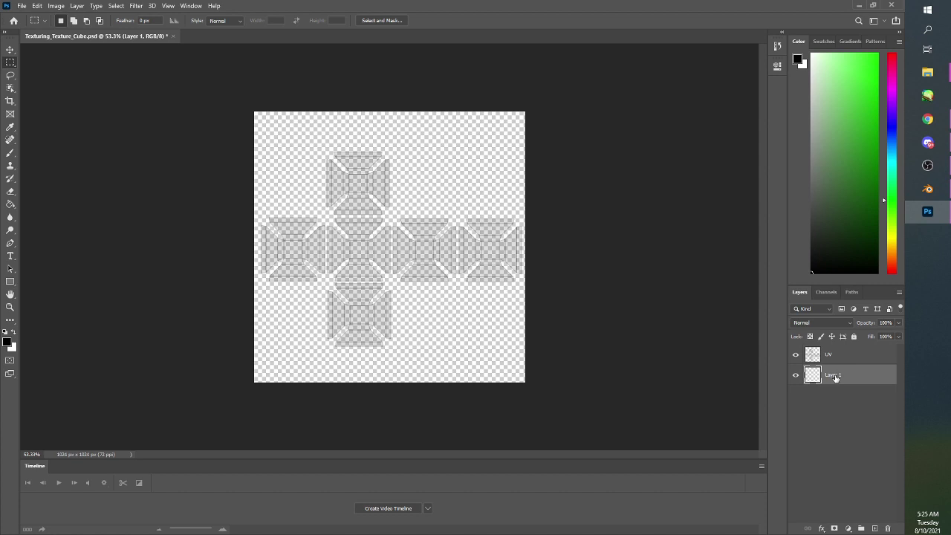
double_click(833, 375)
type("Base")
key("Return")
- Fill the entire Base layer with white using the Paint Bucket tool
left_click(815, 55)
left_click_drag(815, 55, 807, 48)
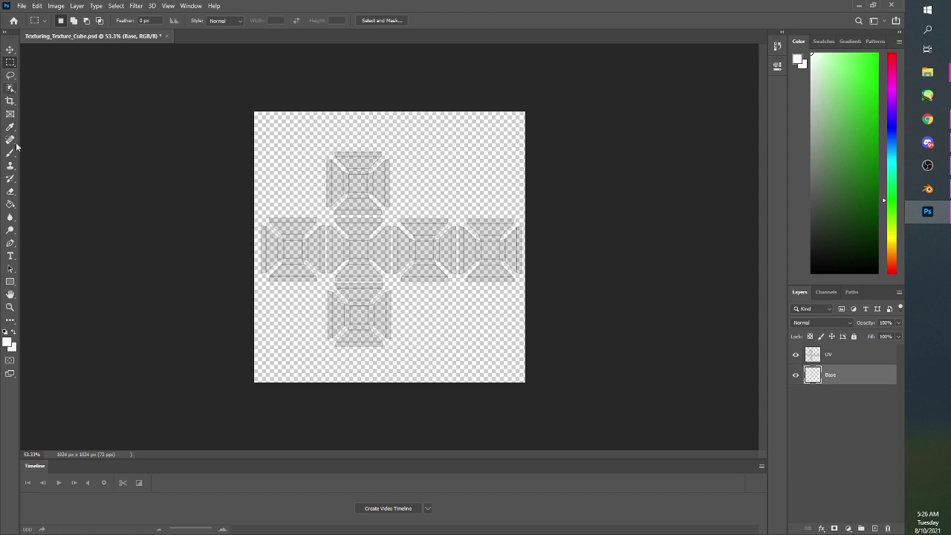
left_click(12, 205)
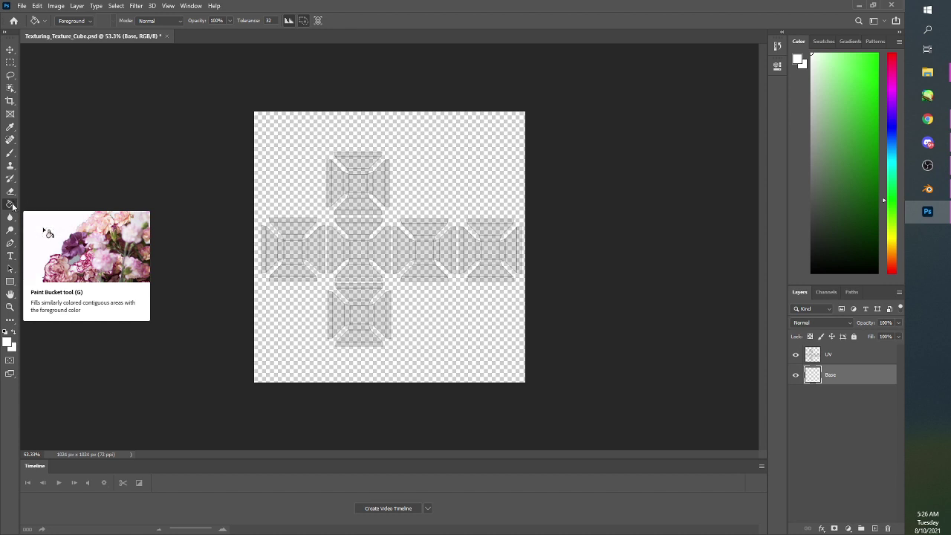
right_click(11, 205)
left_click(34, 200)
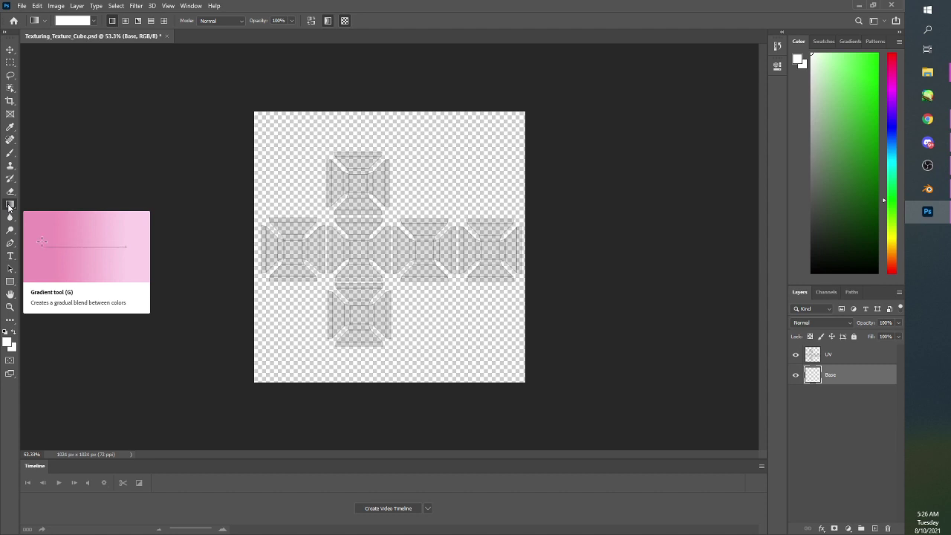
left_click(9, 206)
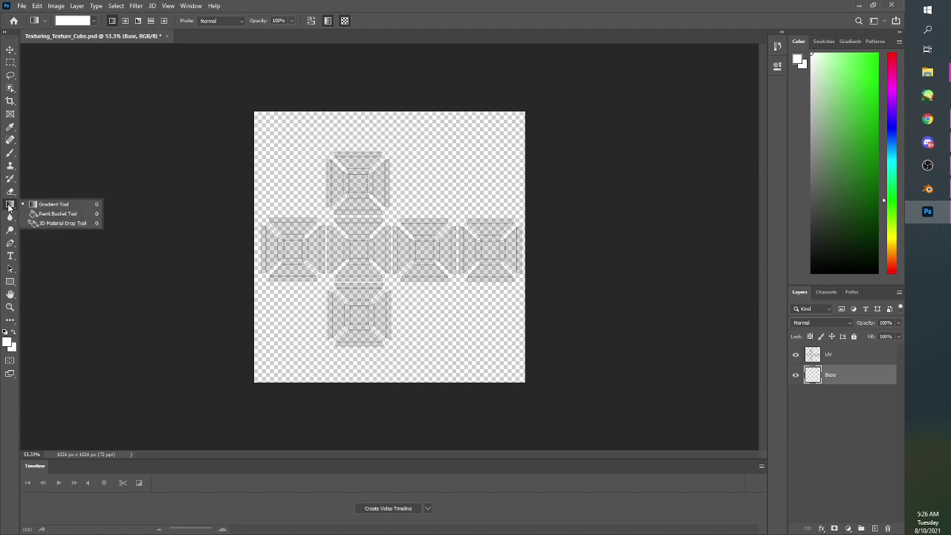
left_click(48, 214)
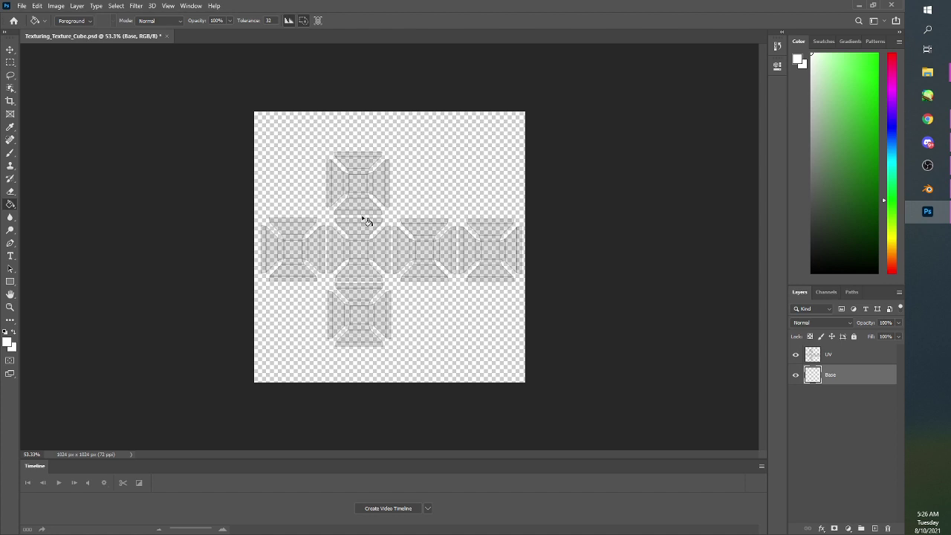
left_click(434, 202)
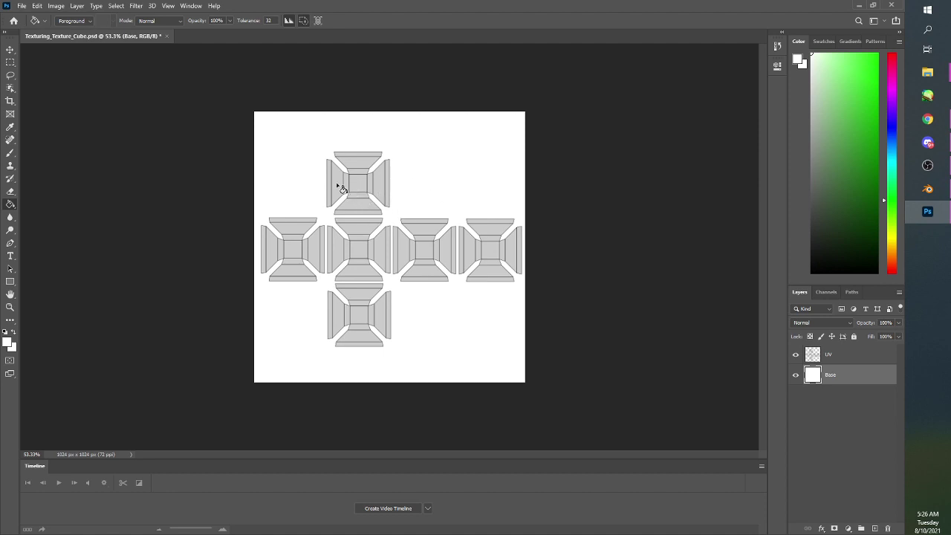
- Add a new layer between UV and Base and name it Center
left_click(10, 62)
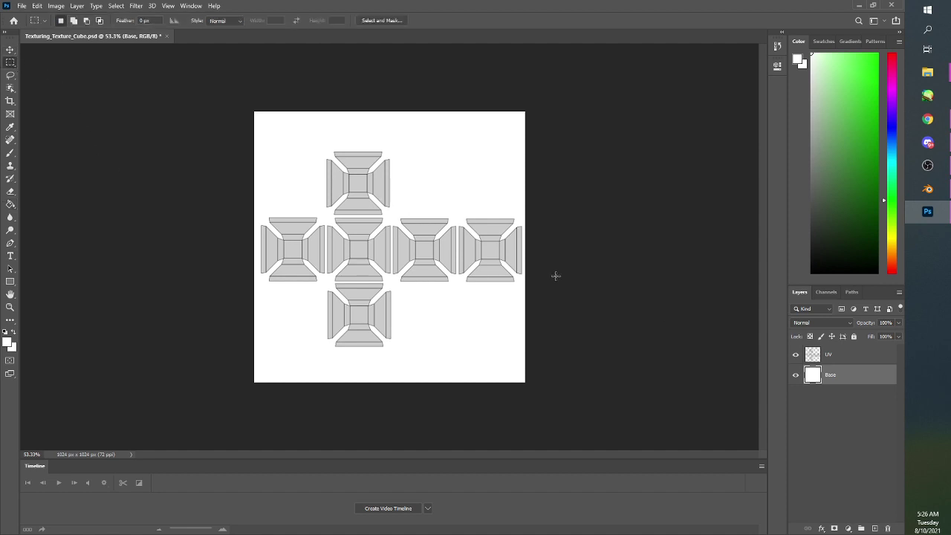
left_click(875, 528)
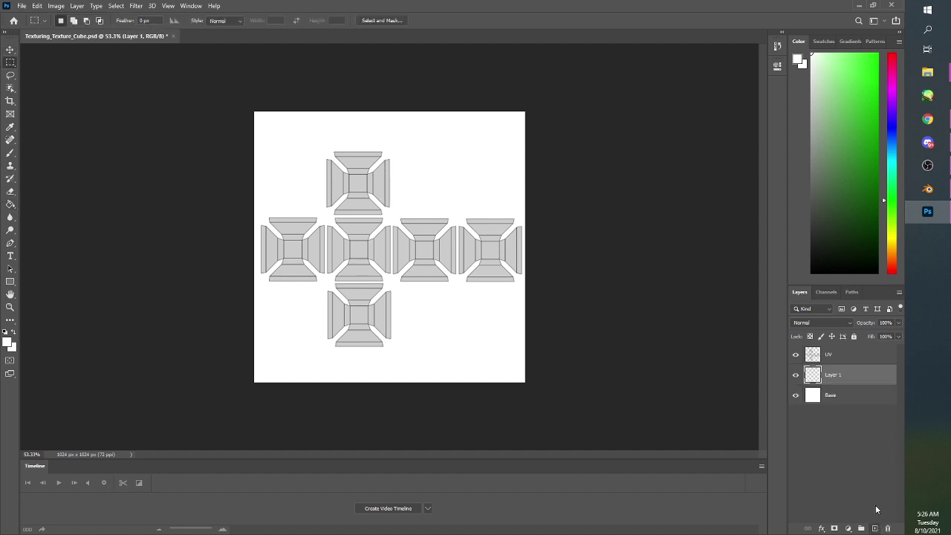
double_click(851, 379)
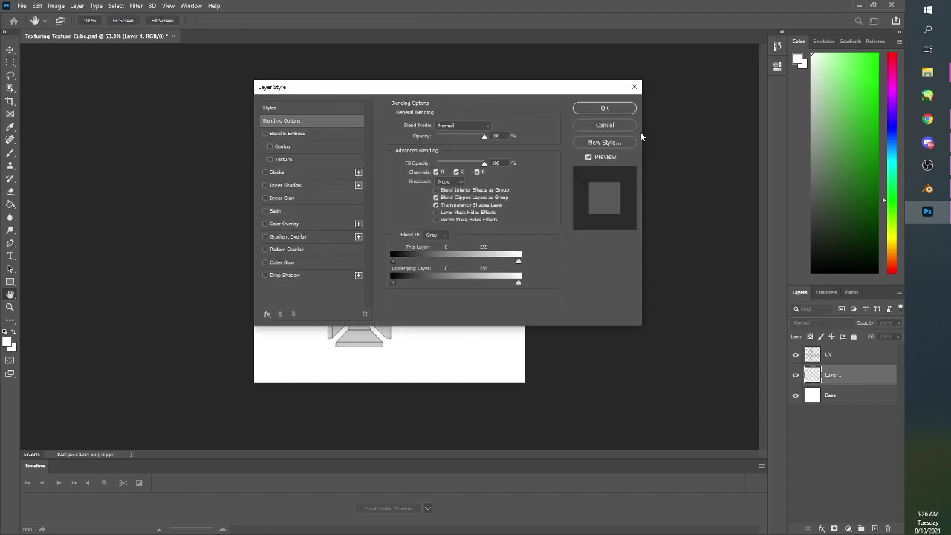
left_click(633, 88)
double_click(833, 374)
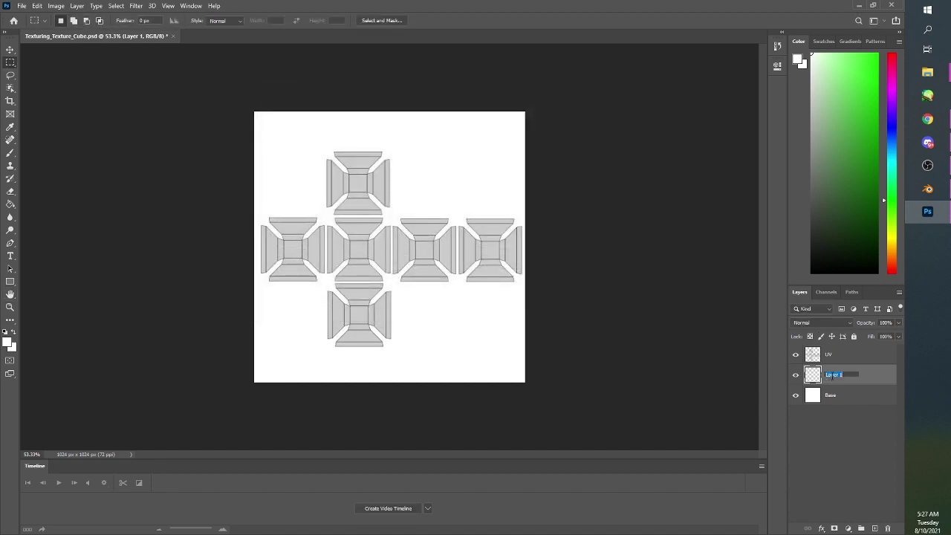
type("Co")
key("Return")
- Select the center square of the uppermost cube face in the UV layout with the Rectangular Marquee tool
key("z")
left_click(347, 243)
left_click(345, 244)
key("m")
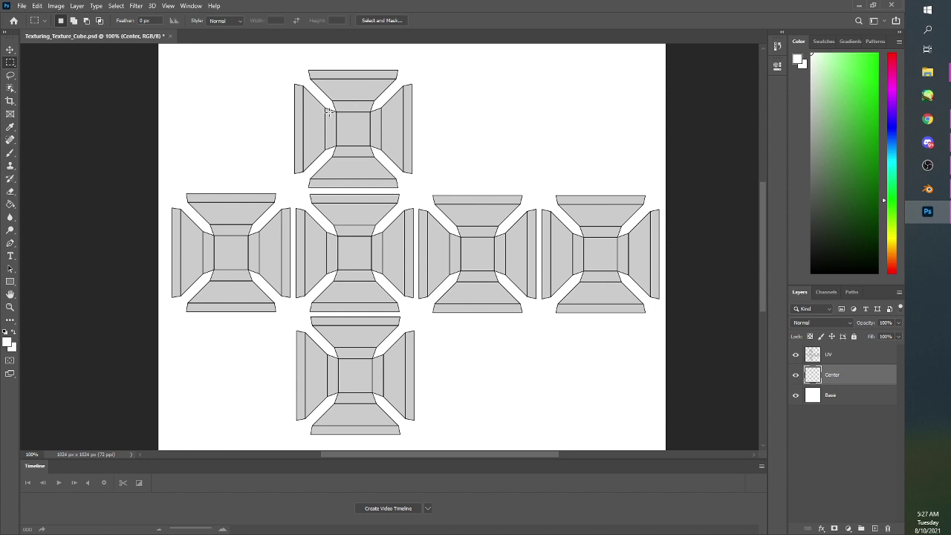
scroll(329, 112, "up", 2)
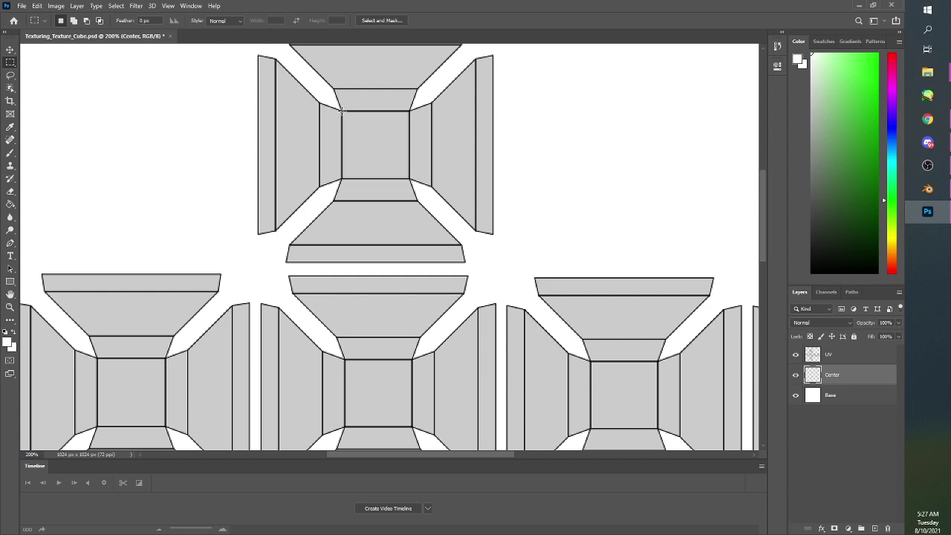
left_click_drag(342, 111, 370, 153)
- Fill the selected center square of the uppermost face with saturated orange using the Paint Bucket tool
left_click(10, 207)
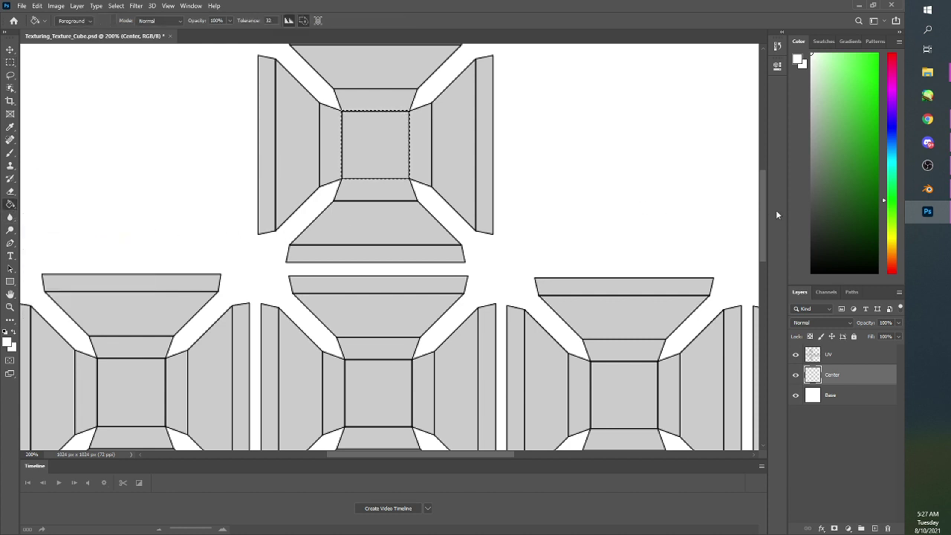
left_click(894, 255)
left_click_drag(870, 90, 885, 43)
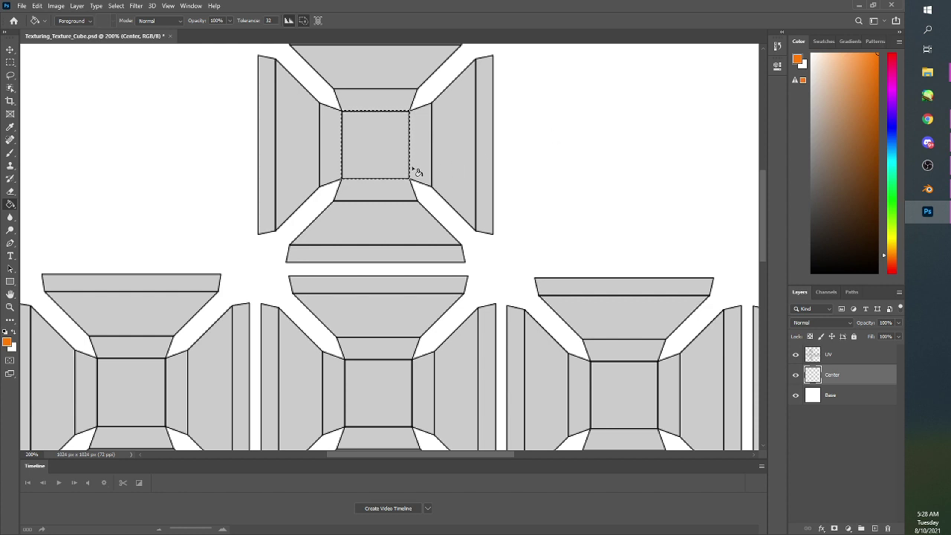
left_click(379, 146)
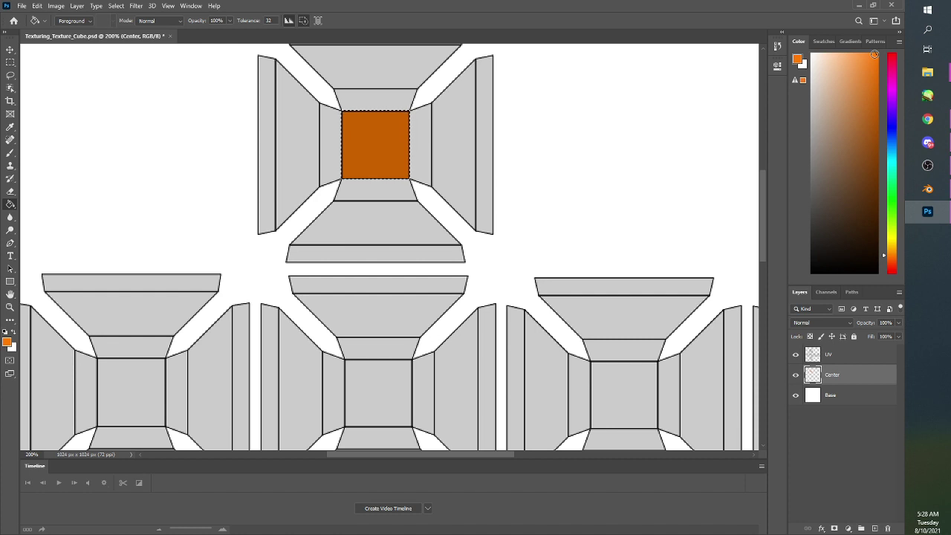
- Replace the uppermost center square's fill with a lighter orange and check it with the UV layer temporarily hidden
left_click(869, 50)
left_click_drag(869, 51, 864, 46)
key("ctrl+z")
left_click(381, 142)
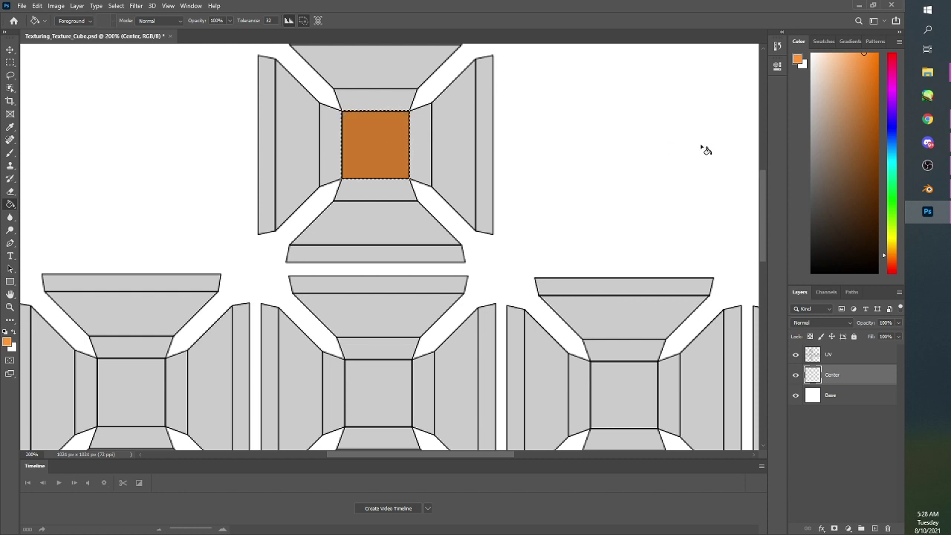
left_click(796, 356)
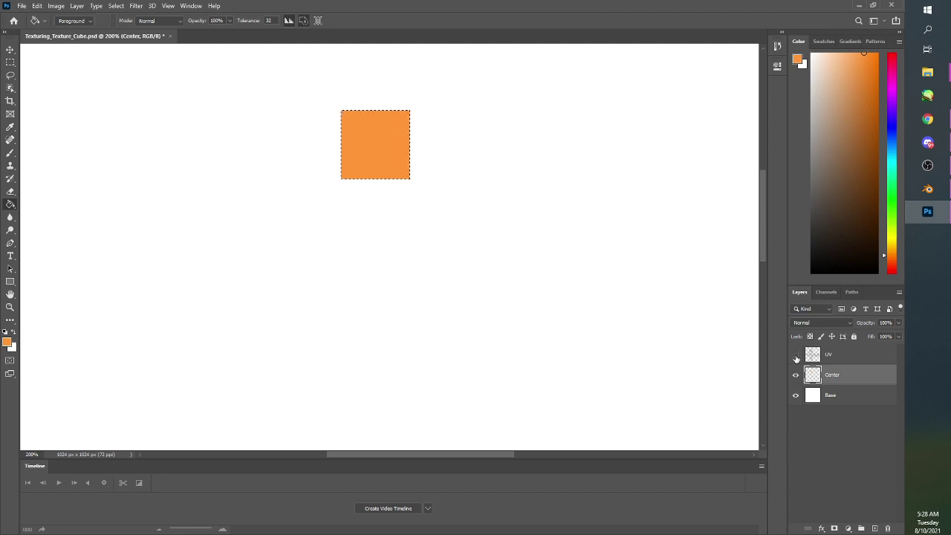
left_click(796, 356)
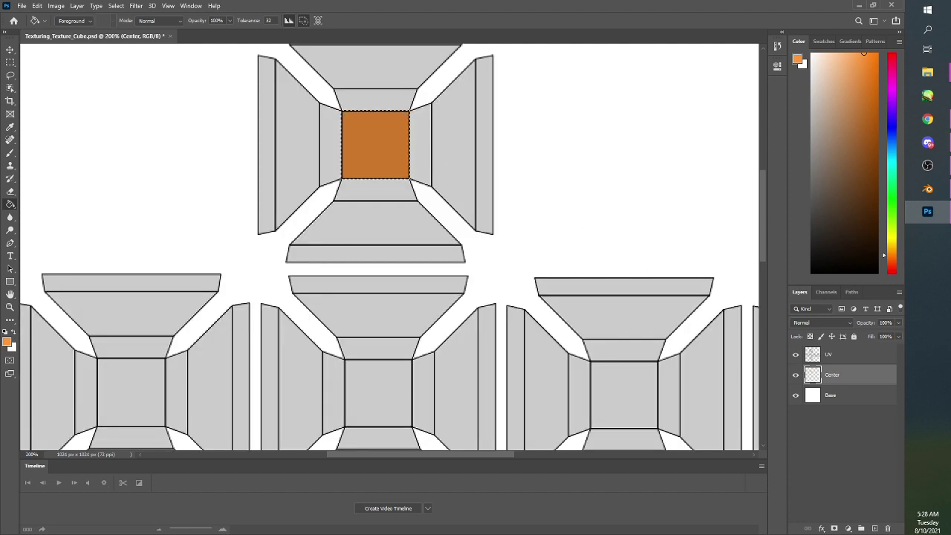
- Clear the old selection, then select the center square of the leftmost face in the middle row and fill it with the light orange
left_click(11, 63)
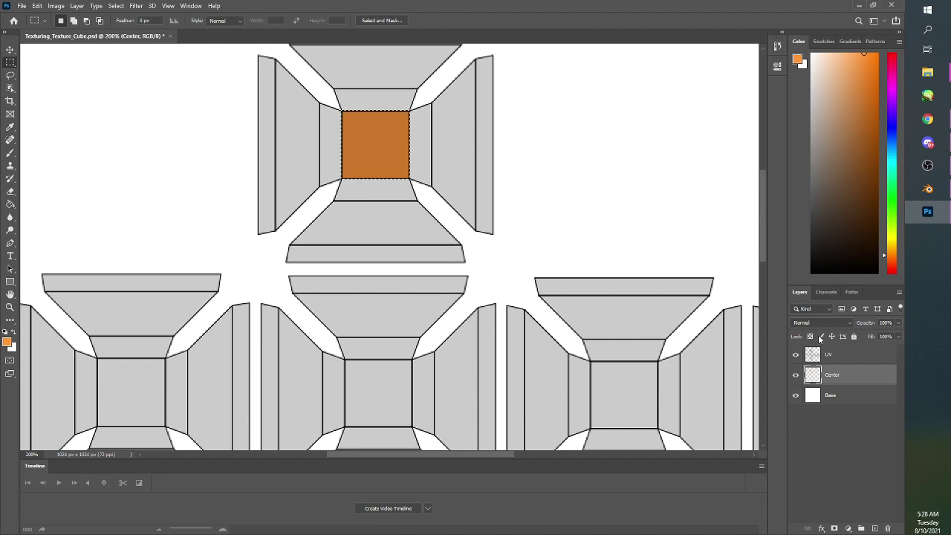
left_click(519, 190)
left_click_drag(762, 207, 756, 246)
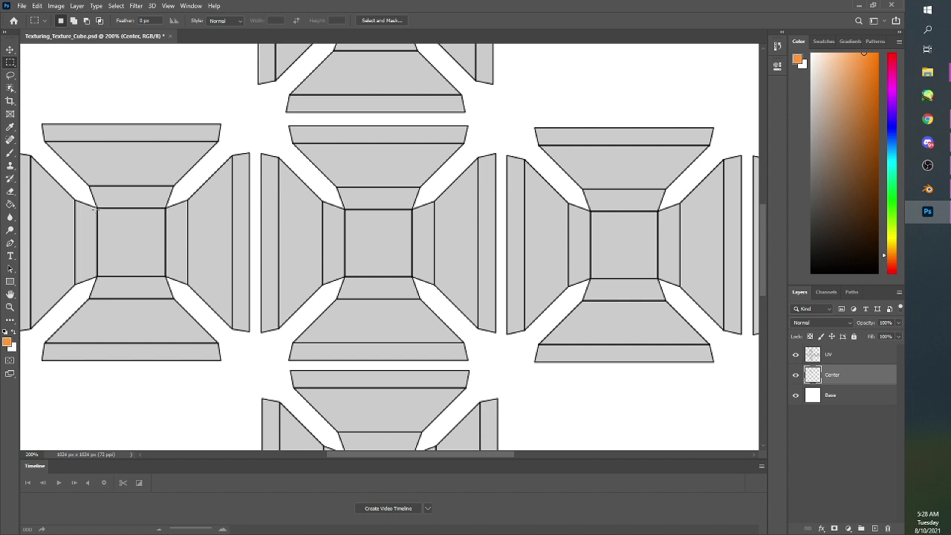
left_click_drag(97, 209, 165, 276)
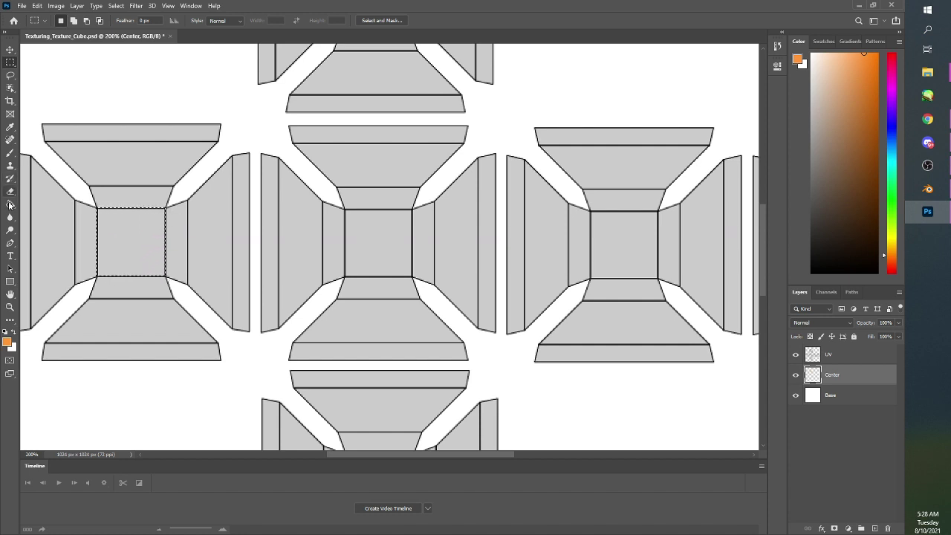
key("g")
left_click(100, 231)
- Select the center square of the second face in the middle row and fill it with the light orange
key("m")
mouse_move(345, 210)
left_mouse_down()
mouse_move(420, 280)
mouse_move(413, 277)
left_mouse_up()
key("g")
left_click(372, 237)
- Select the center square of the third face in the middle row and fill it with the light orange
key("m")
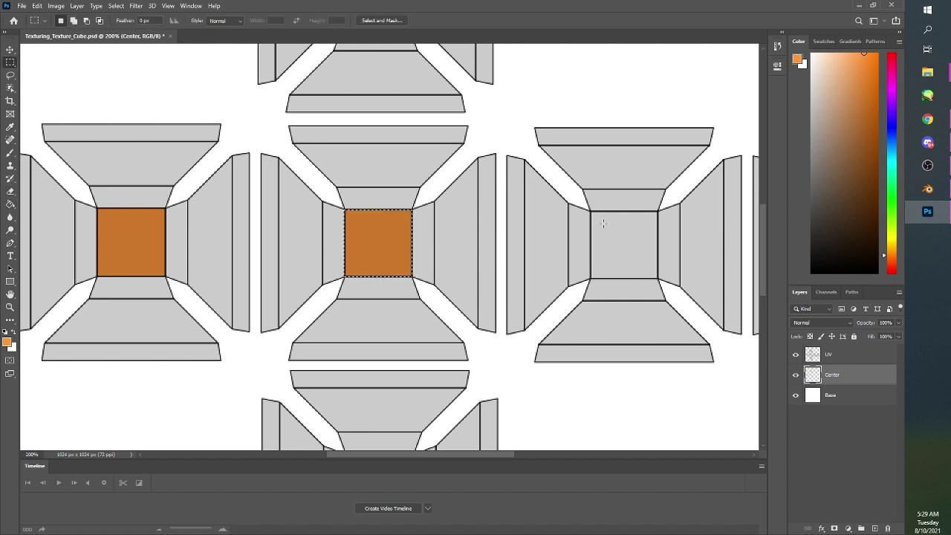
mouse_move(590, 212)
left_mouse_down()
mouse_move(662, 260)
mouse_move(657, 279)
left_mouse_up()
key("g")
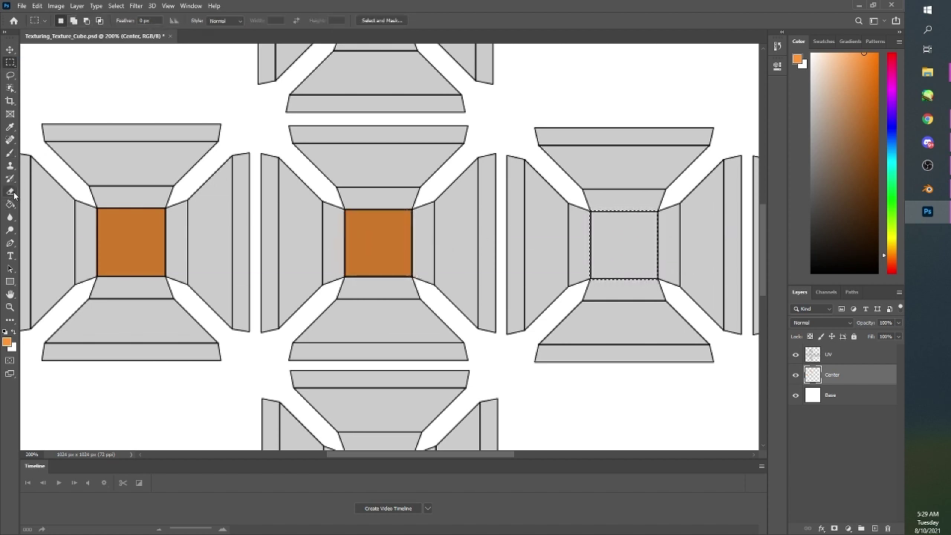
left_click(632, 249)
- Select the center square of the rightmost face in the middle row and fill it with the light orange
left_click(11, 62)
left_click_drag(367, 455, 453, 461)
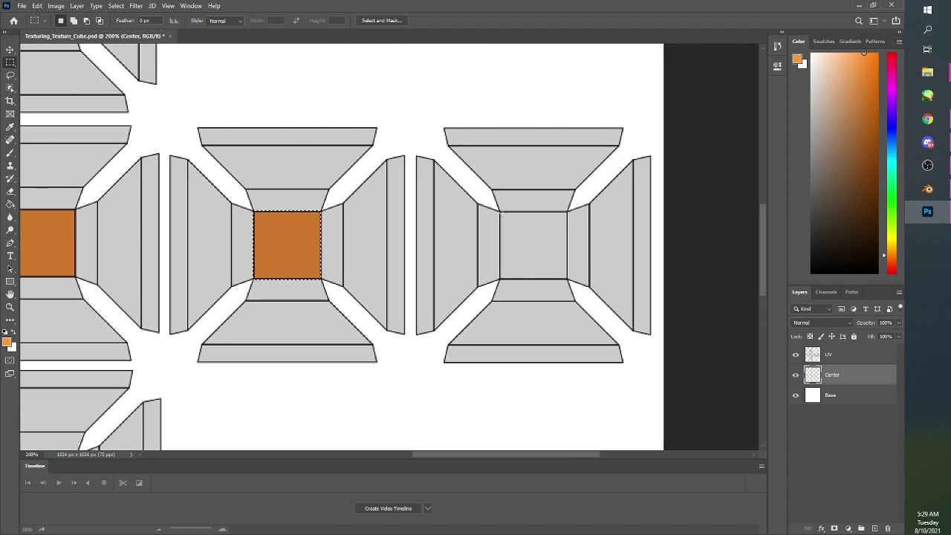
left_click_drag(501, 212, 568, 280)
key("g")
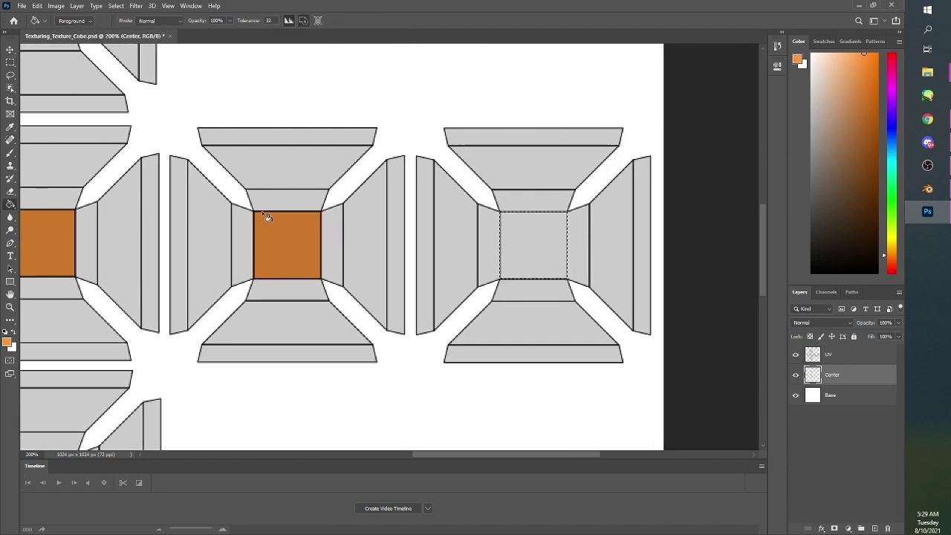
left_click(266, 215)
- Select the center square of the lowest face in the UV layout and fill it with the light orange
left_click(9, 64)
scroll(538, 290, "left", 3)
scroll(538, 290, "down", 5)
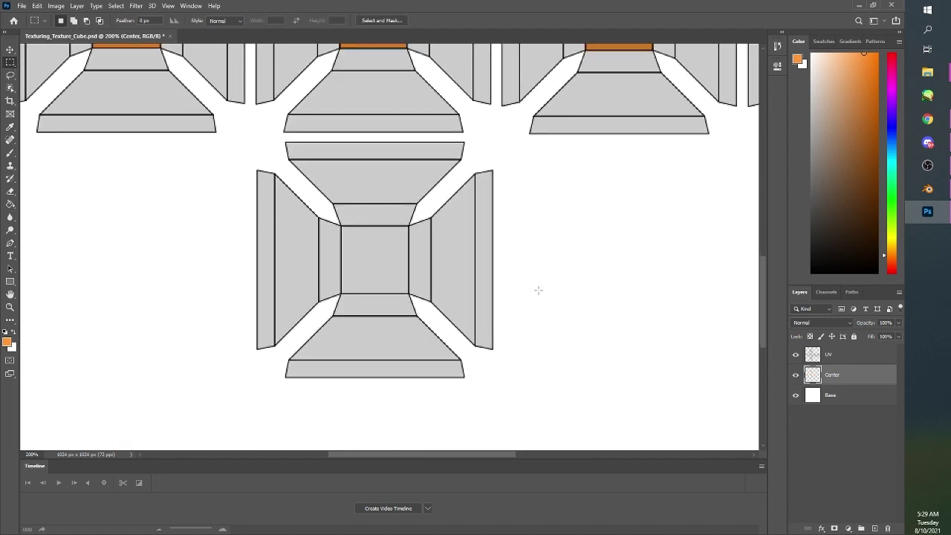
left_click_drag(340, 226, 409, 294)
left_click(9, 205)
left_click(364, 254)
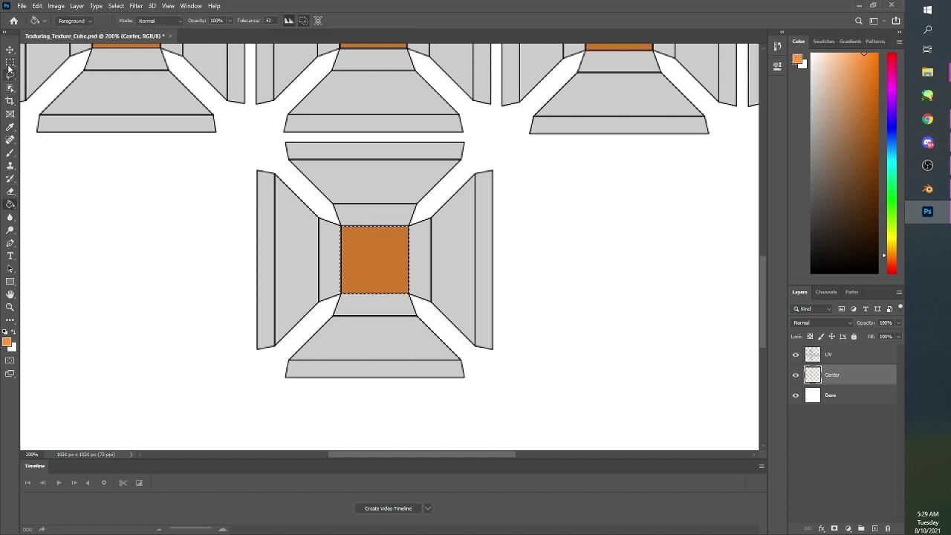
- Clear the selection and hide the UV layer so only the Center and Base layers show across the whole canvas
left_click(10, 63)
left_click(261, 150)
scroll(223, 221, "down", 2)
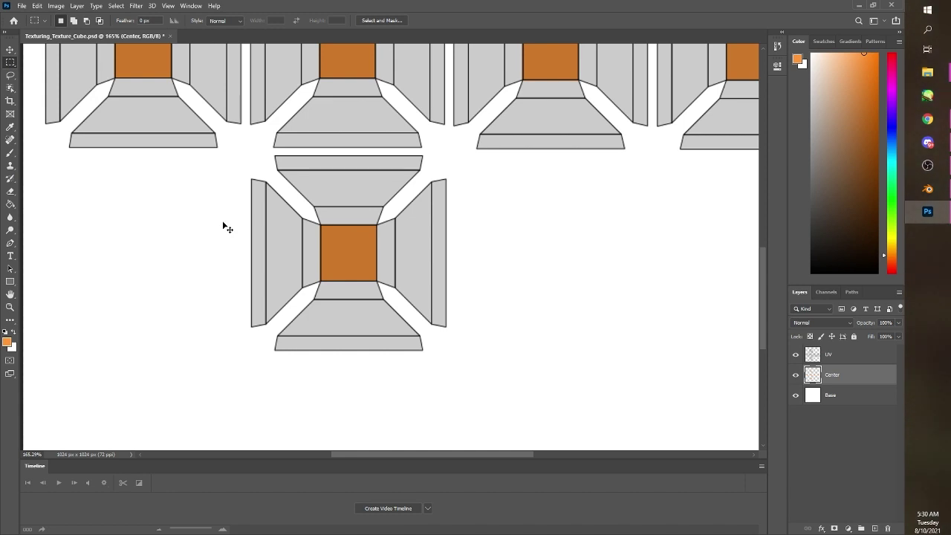
scroll(223, 221, "up", 2)
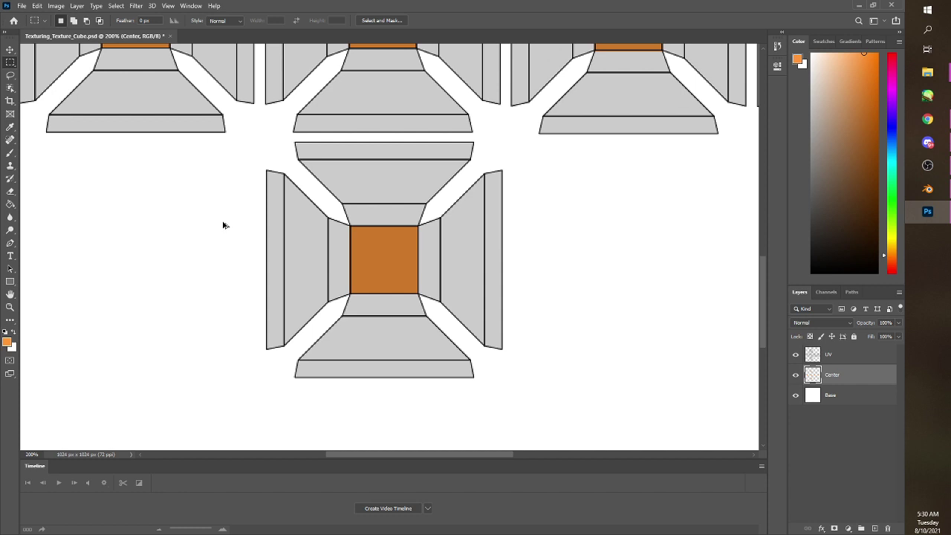
scroll(223, 225, "down", 9)
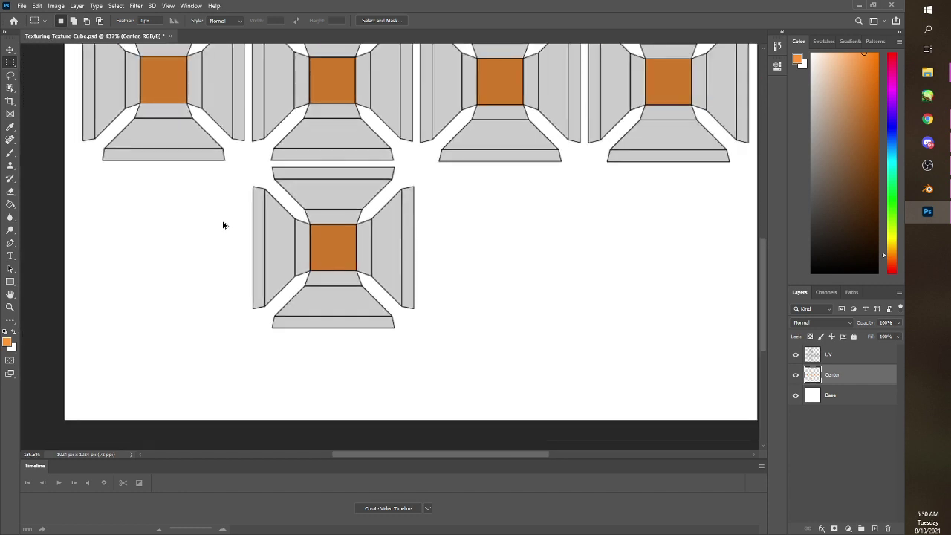
scroll(223, 225, "down", 1)
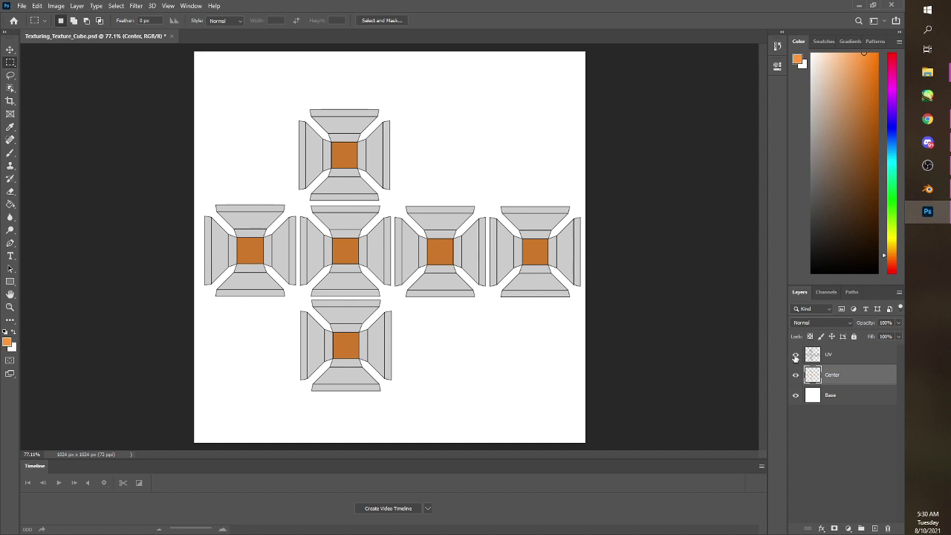
left_click(795, 356)
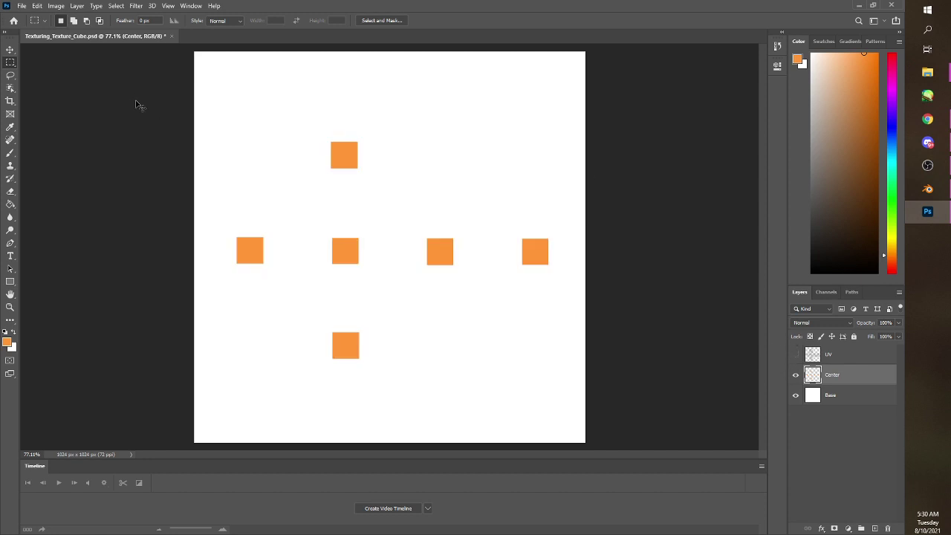
- Quick-export the texture as a PNG named Texturing_Texture_Cube into the Activity Files folder
left_click(23, 6)
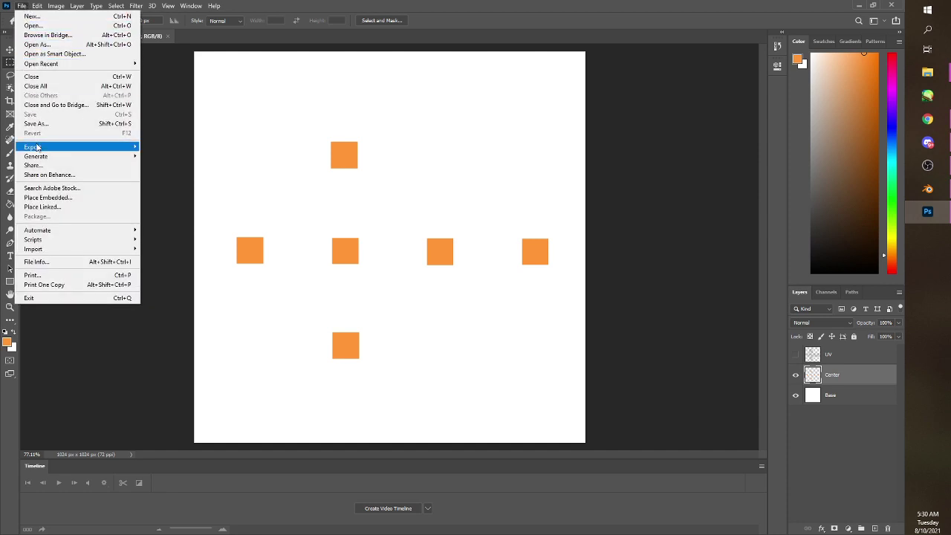
mouse_move(36, 147)
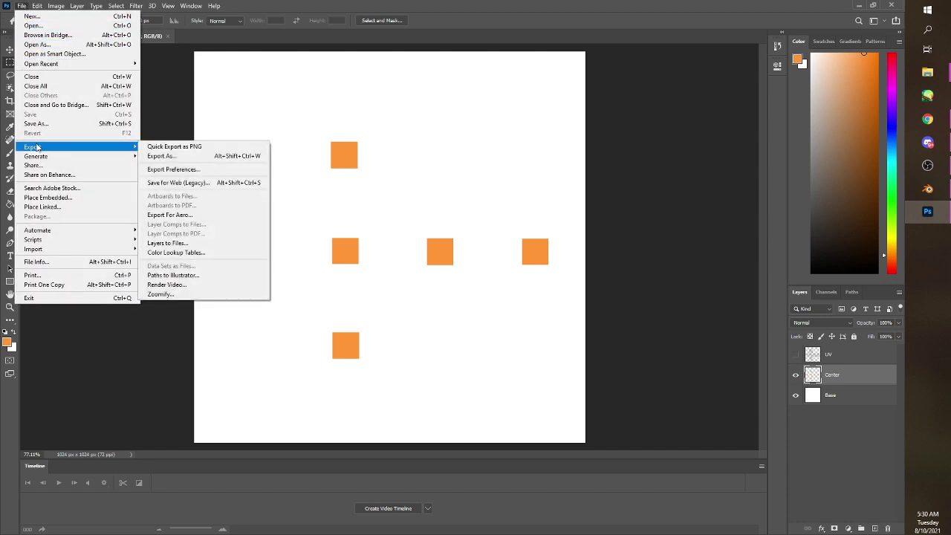
left_click(157, 150)
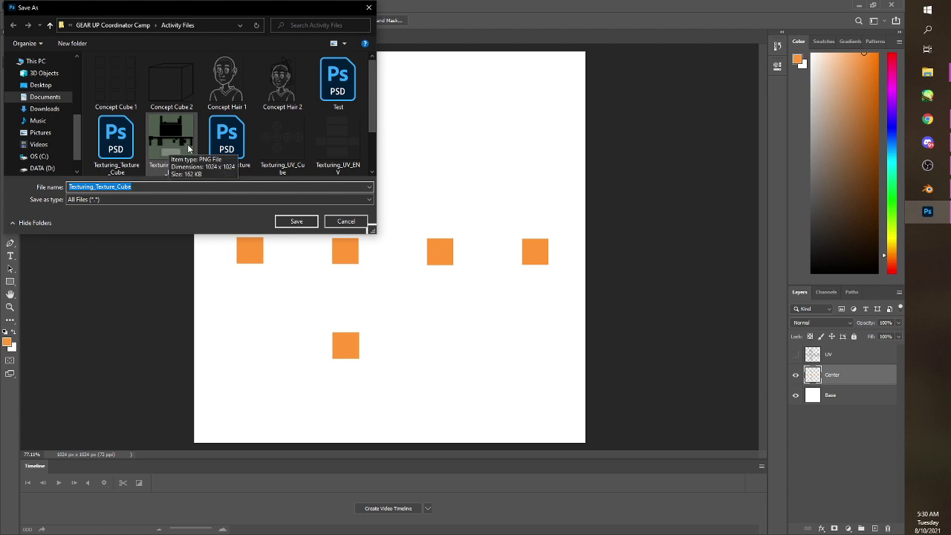
left_click(294, 223)
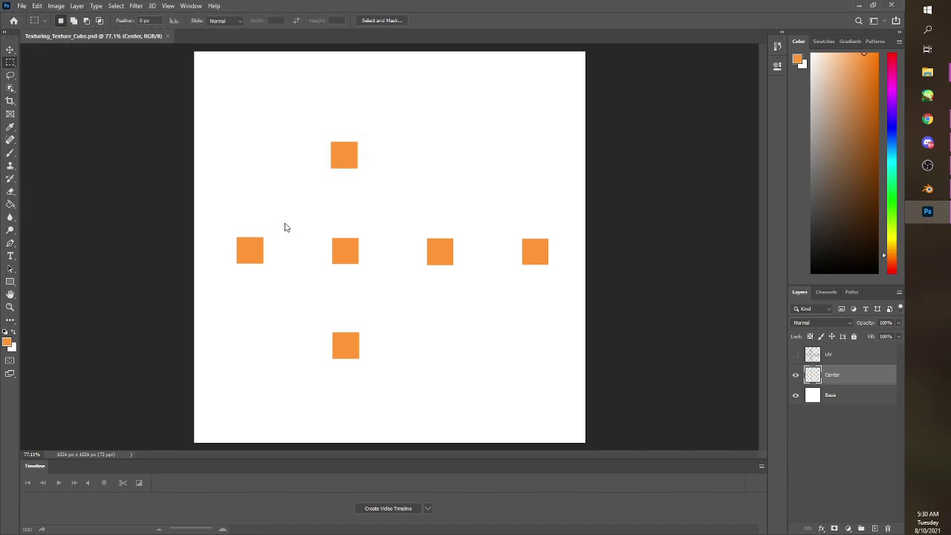
- In Blender's Shading workspace, add an Image Texture node and connect its Color output to the Principled BSDF's Base Color
left_click(922, 190)
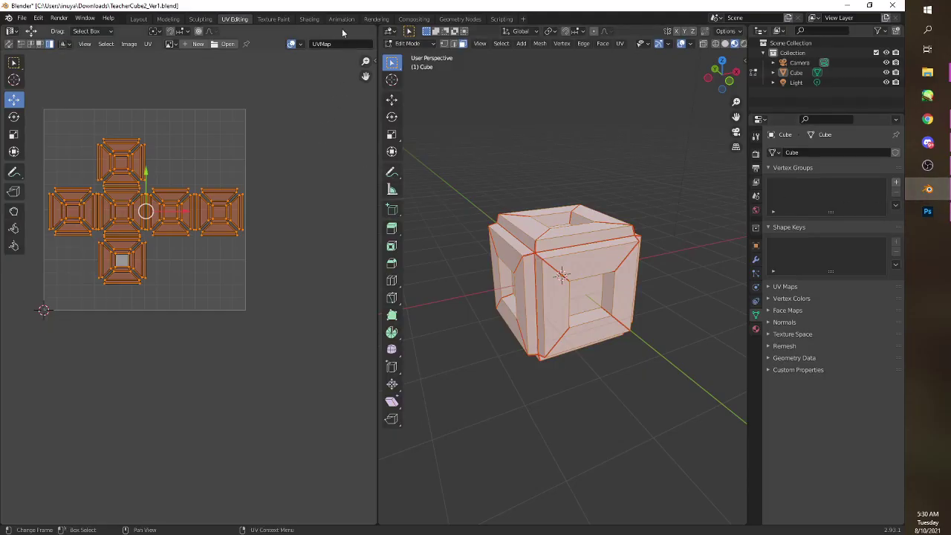
left_click(309, 19)
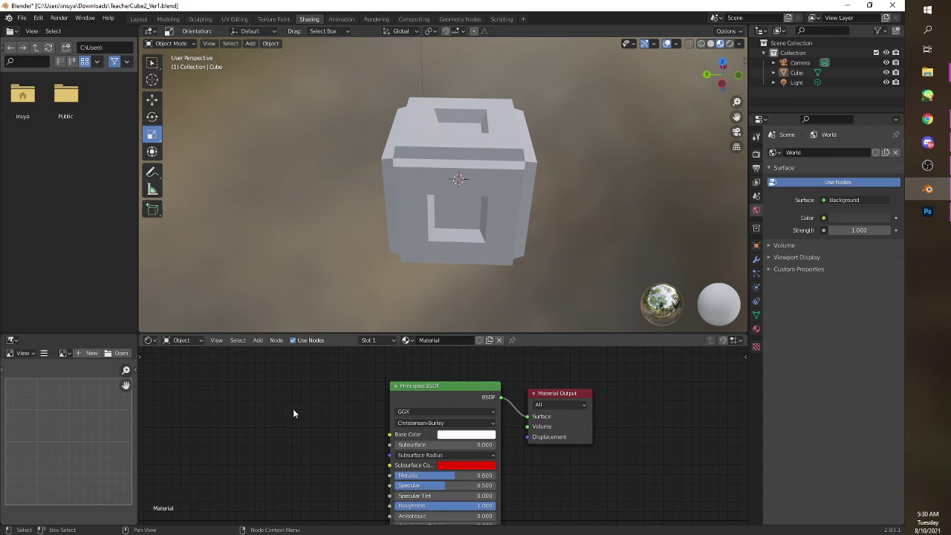
key("shift+a")
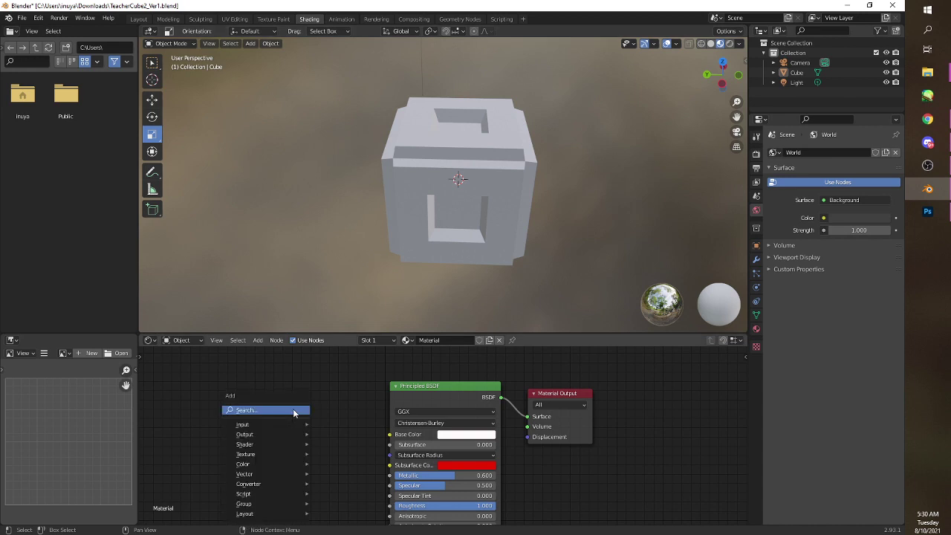
mouse_move(285, 454)
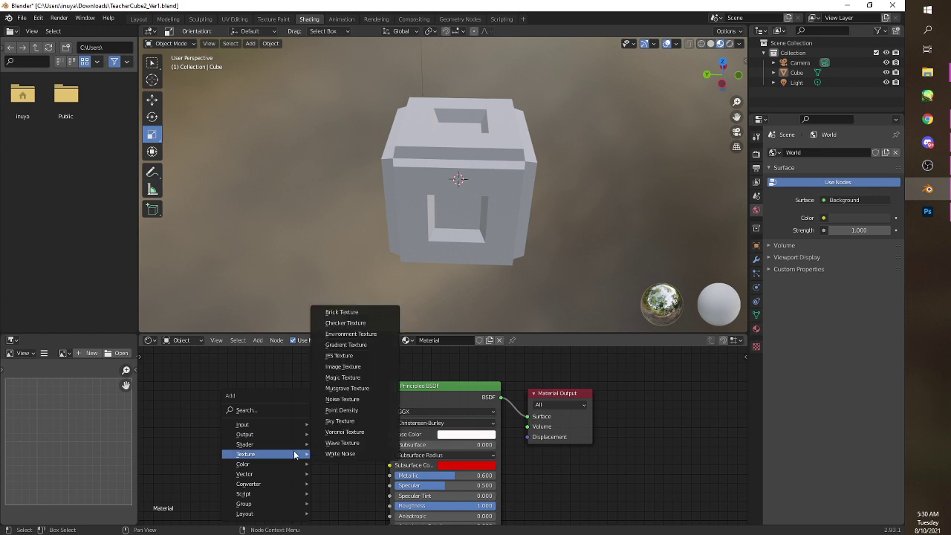
left_click(344, 366)
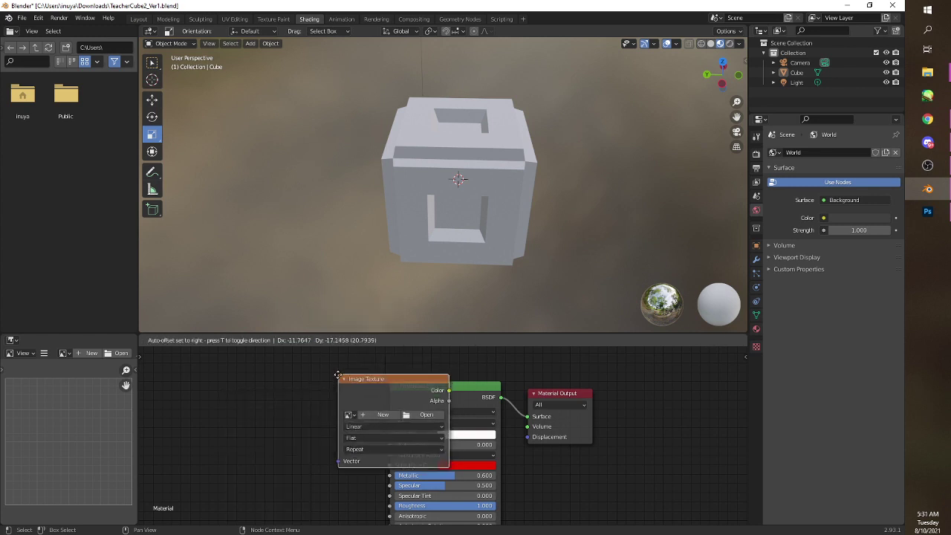
left_click(245, 381)
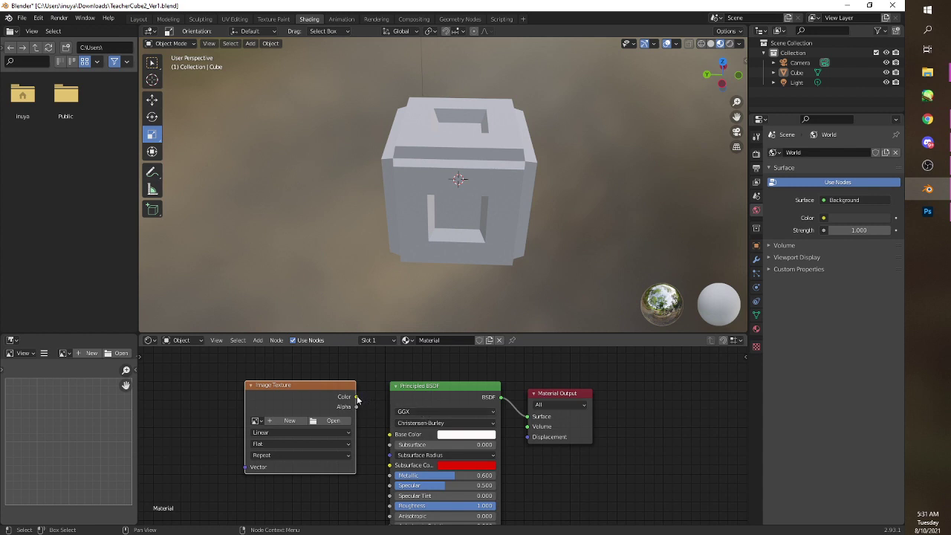
left_click_drag(357, 399, 389, 435)
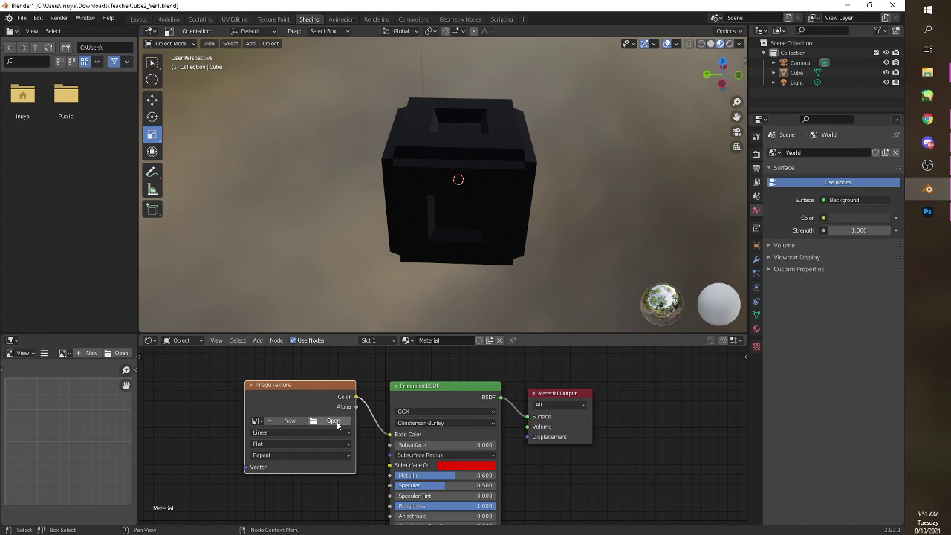
- Load Texturing_Texture_Cube.png from the Activity Files folder into the Image Texture node and view the cube from another side
left_click(336, 421)
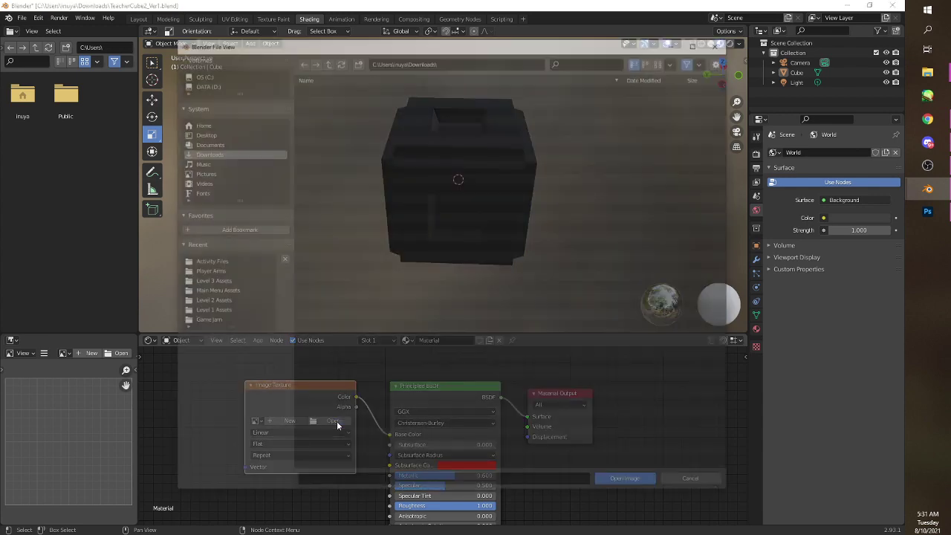
left_click(222, 144)
double_click(341, 238)
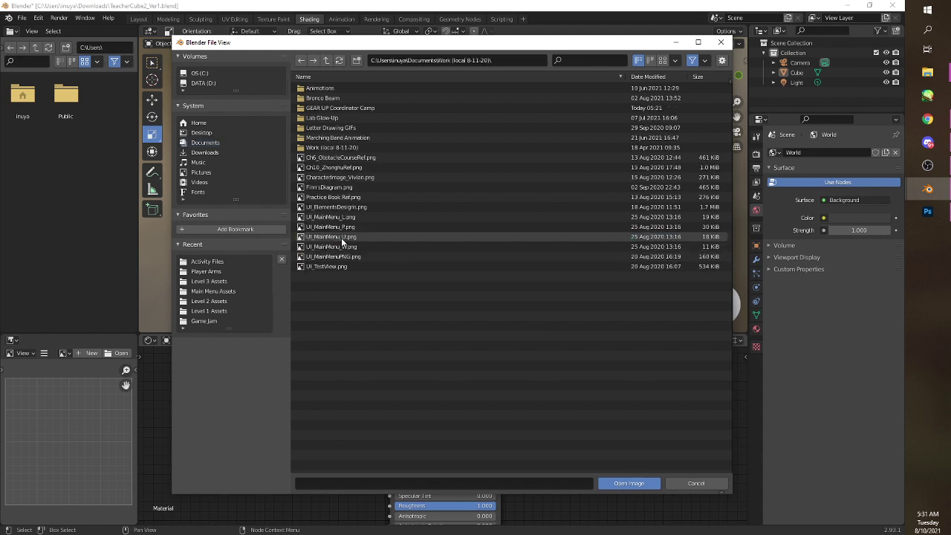
double_click(343, 109)
double_click(347, 88)
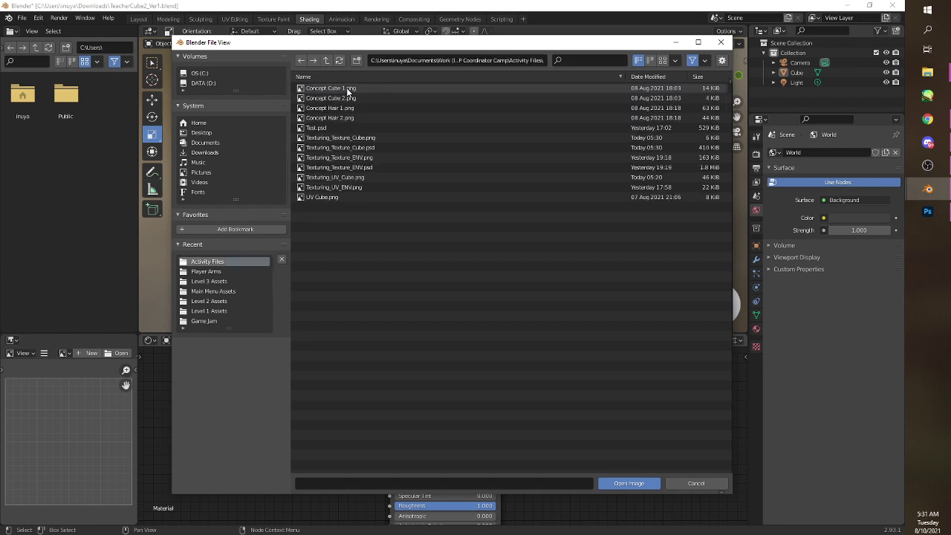
left_click(349, 137)
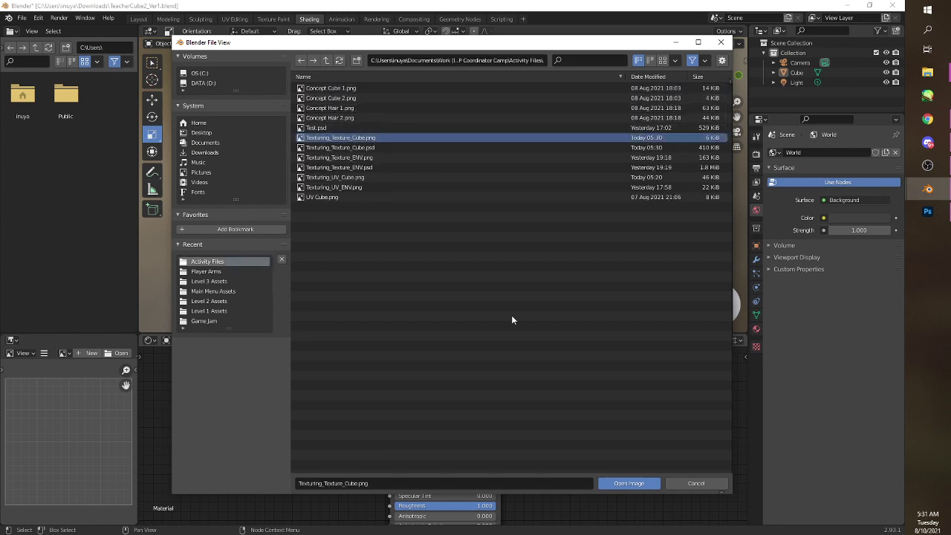
left_click(632, 483)
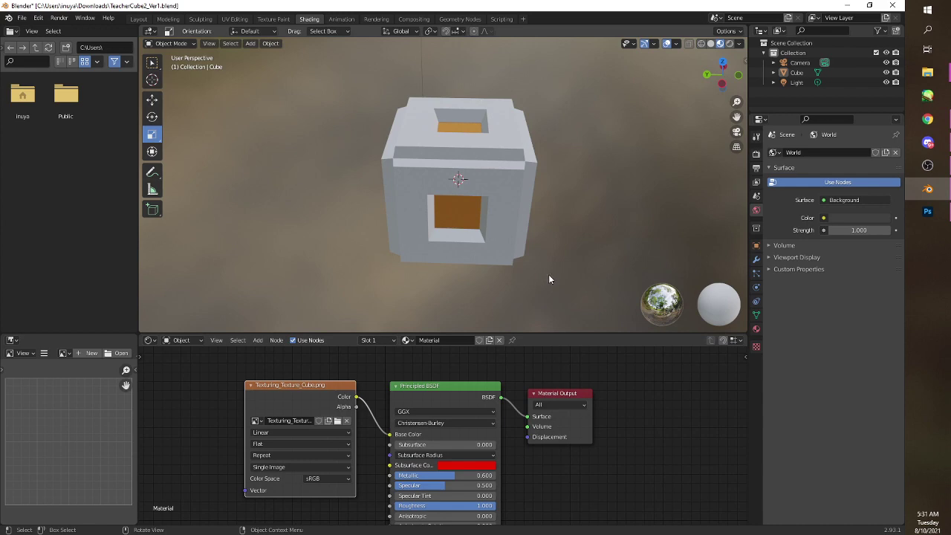
left_click_drag(572, 259, 540, 227)
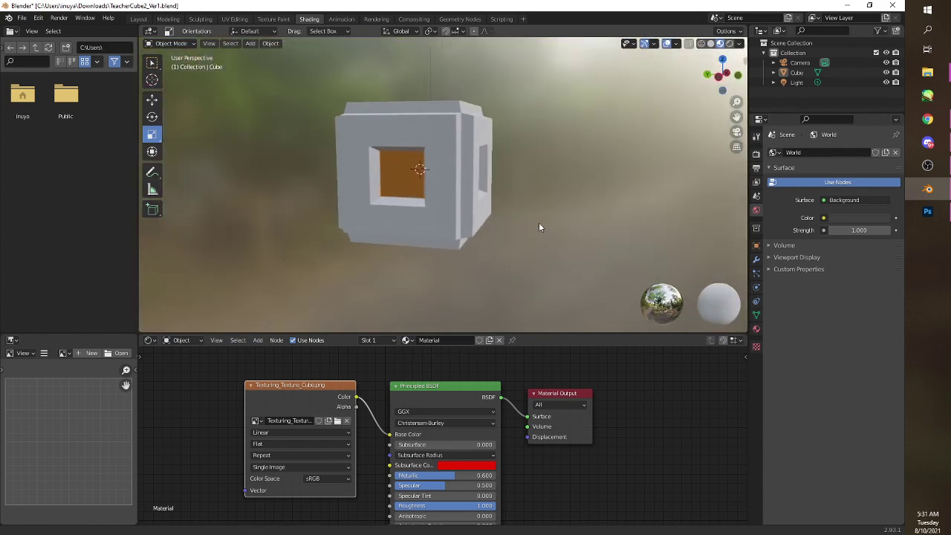
- Switch to Photoshop, show the UV layer, and add a new layer between the Center and Base layers
left_click(923, 213)
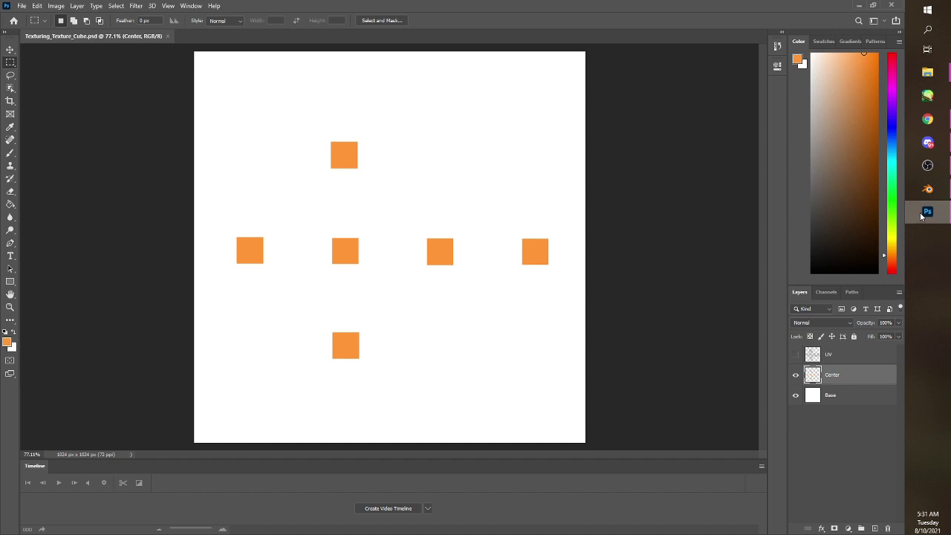
left_click(795, 355)
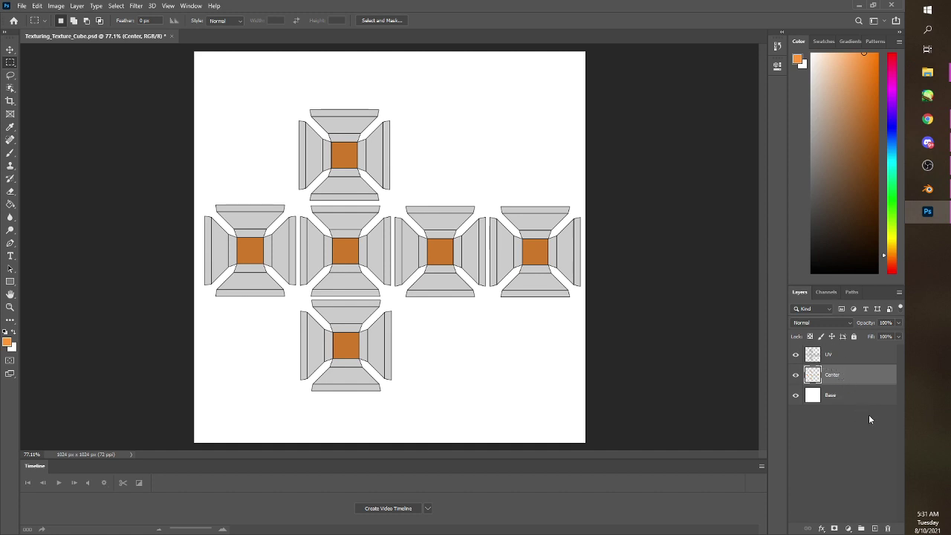
left_click(876, 528)
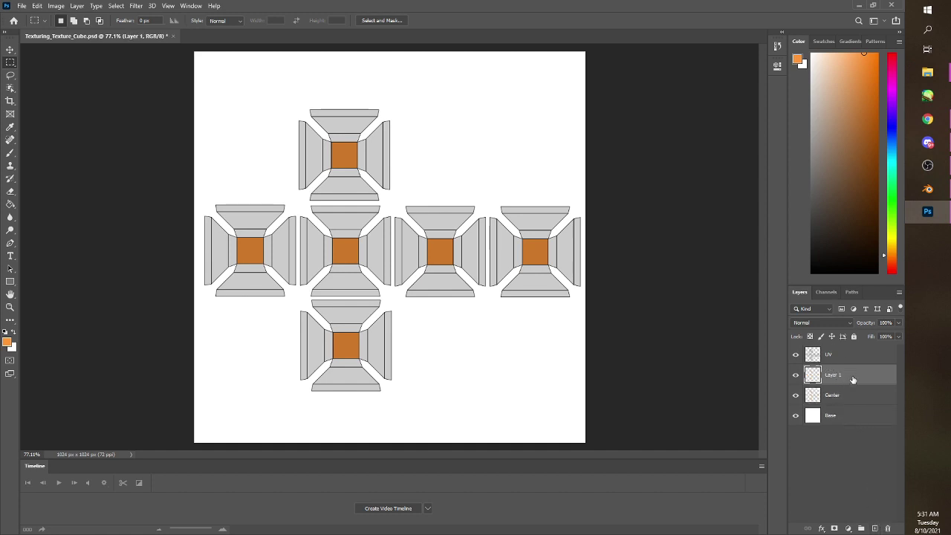
left_click_drag(851, 371, 851, 402)
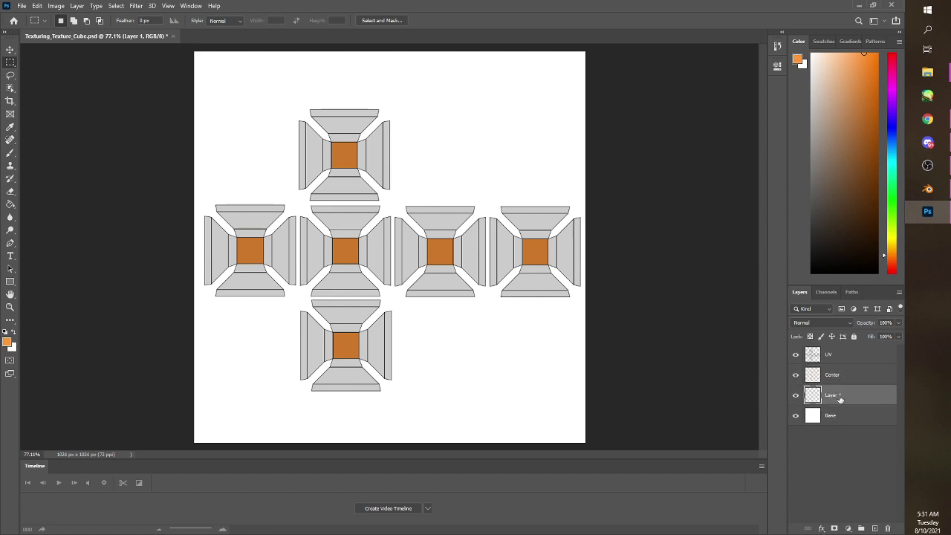
- Rename the new layer InnerBorder
double_click(840, 397)
type("Edges")
type("order")
key("Return")
left_click(928, 119)
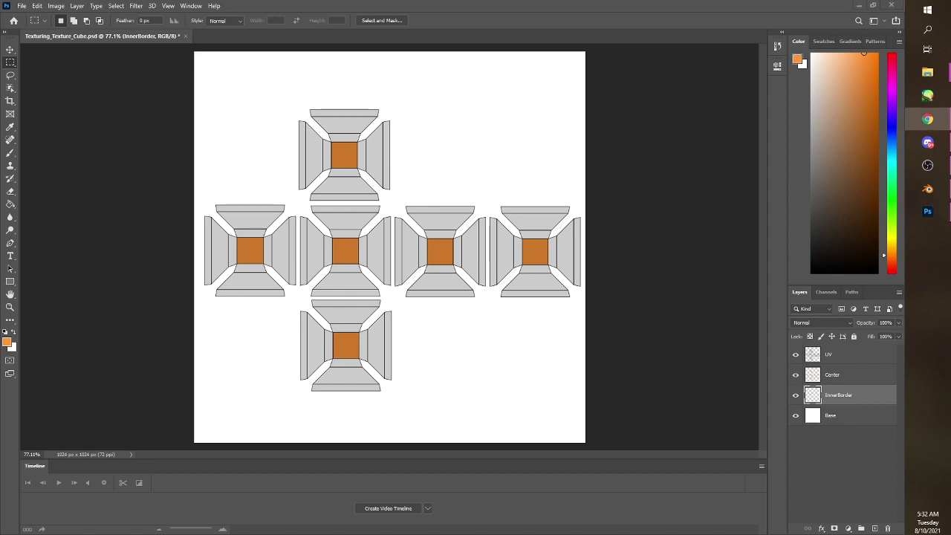
left_click(463, 6)
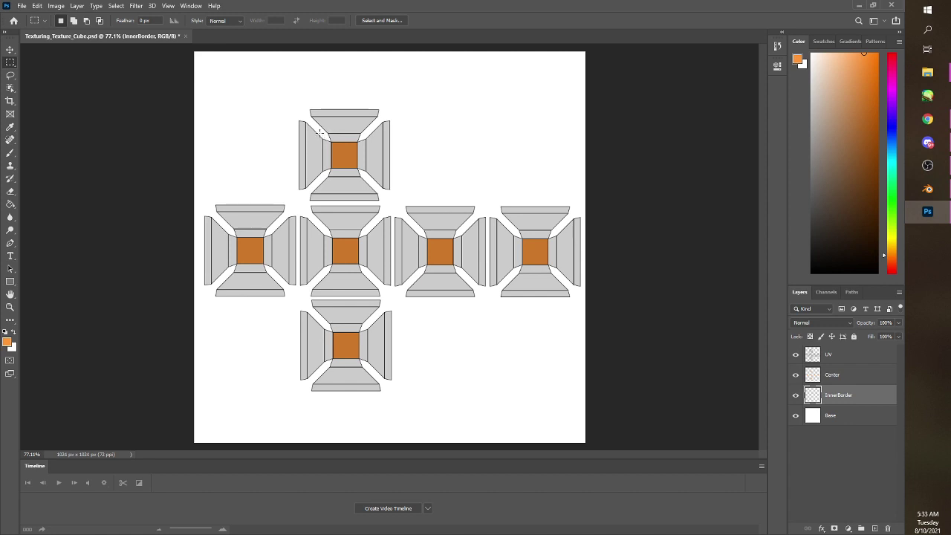
- On InnerBorder, select the inner border area around the uppermost face's orange square, fill it with medium gray, and clear the selection
key("z")
left_click(324, 135)
left_click(326, 136)
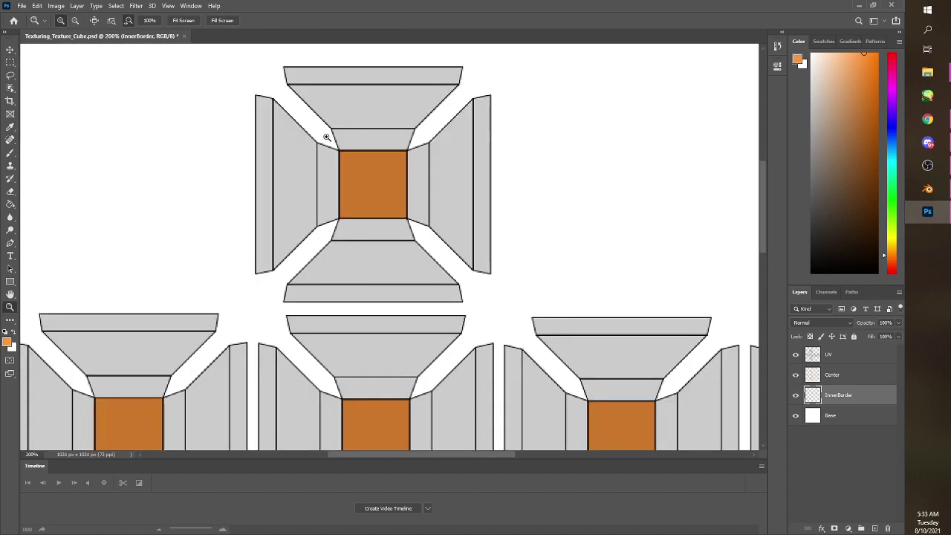
key("m")
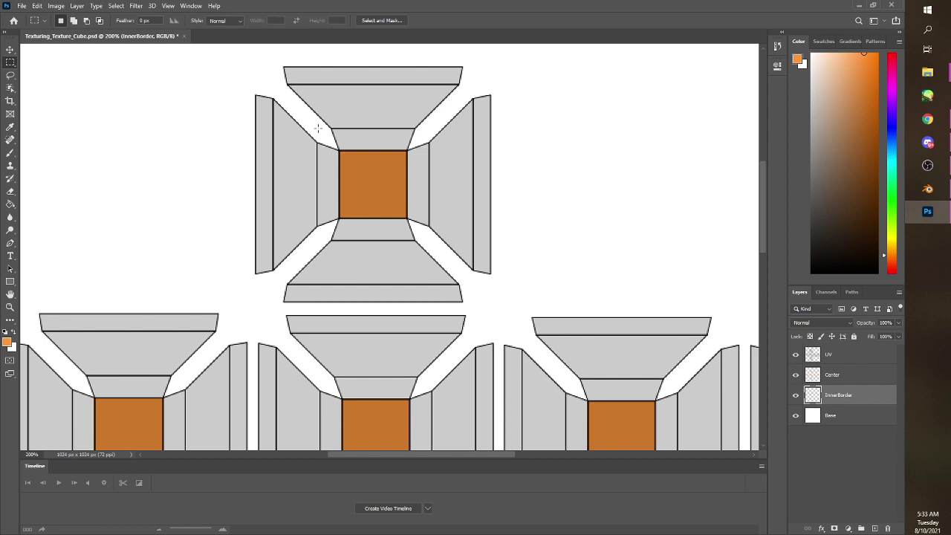
left_click_drag(318, 128, 426, 239)
left_click_drag(820, 90, 801, 130)
left_click(10, 204)
left_click(421, 182)
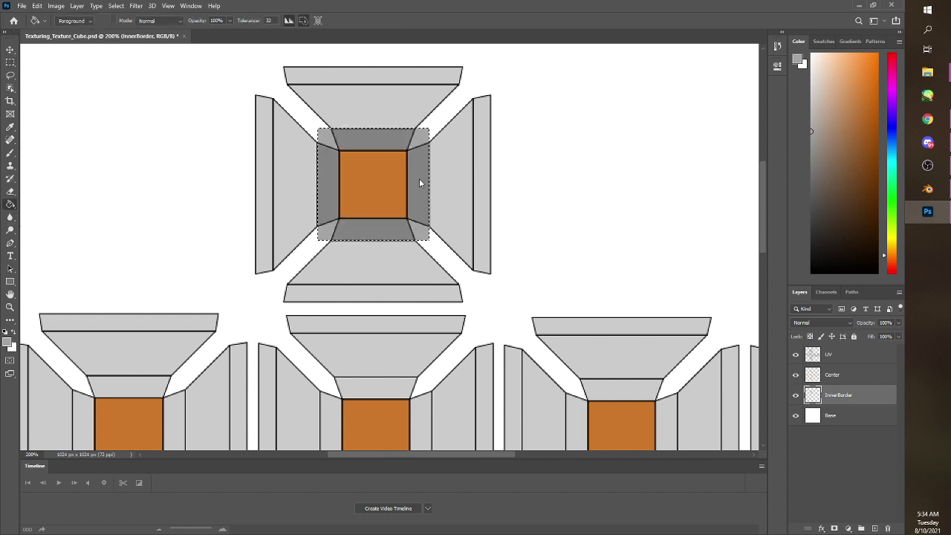
left_click(796, 354)
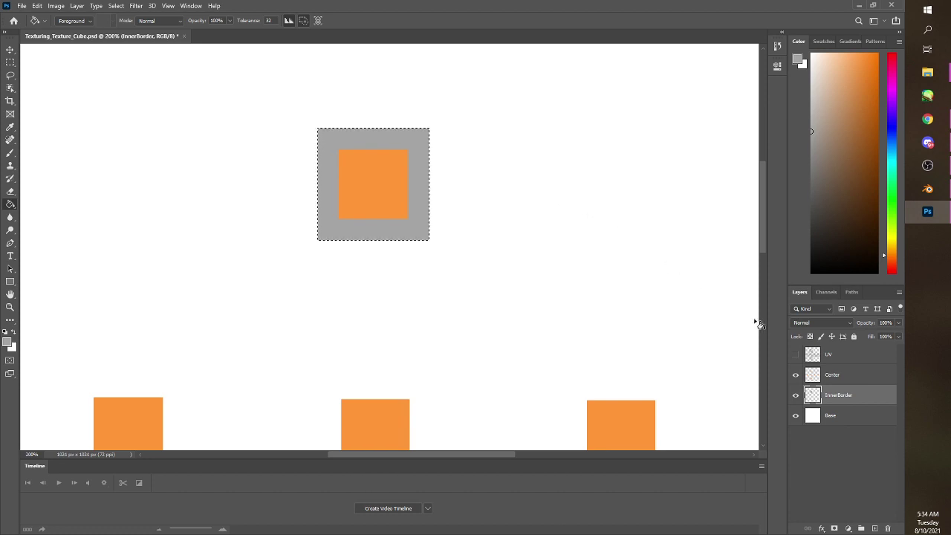
left_click(796, 354)
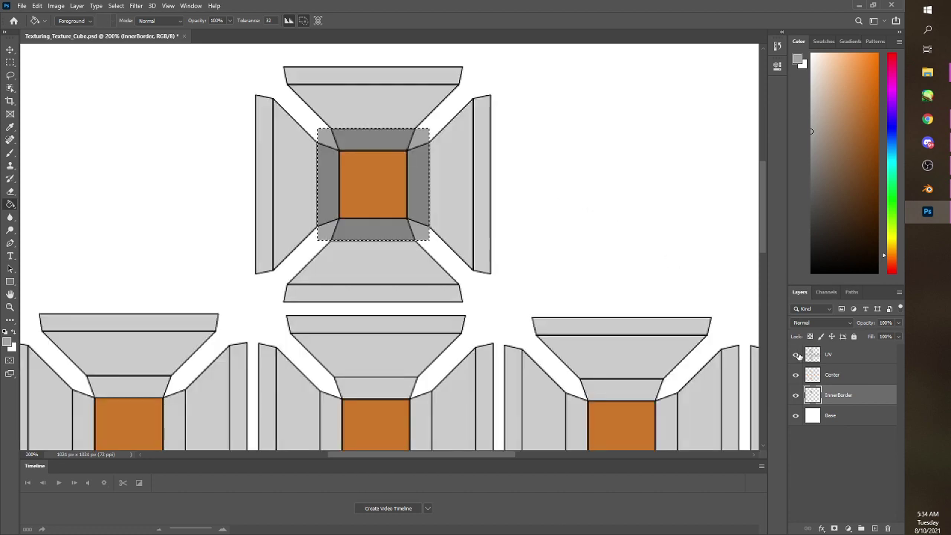
left_click(10, 62)
left_click(529, 230)
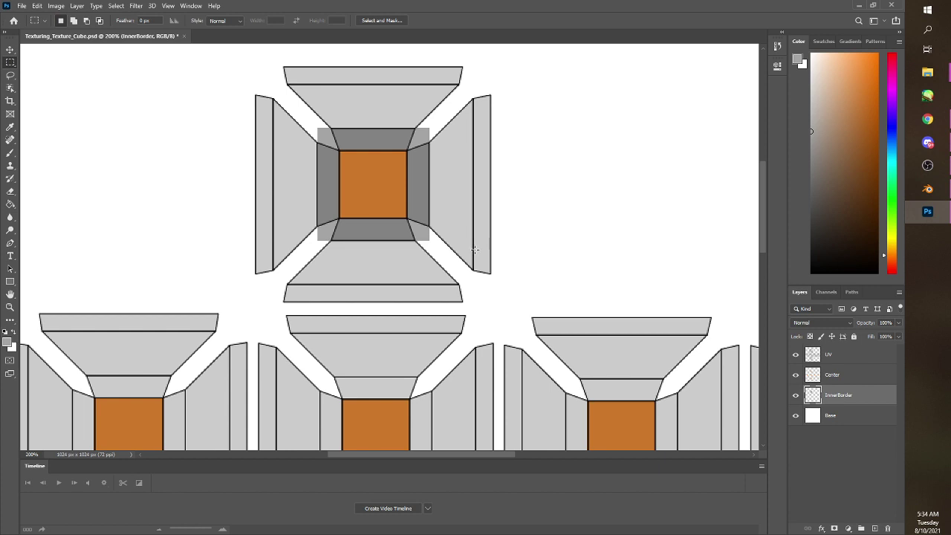
- Select the inner border area of the first face in the UV layout's middle row and fill it with the same gray
scroll(446, 222, "down", 5)
scroll(298, 208, "left", 3)
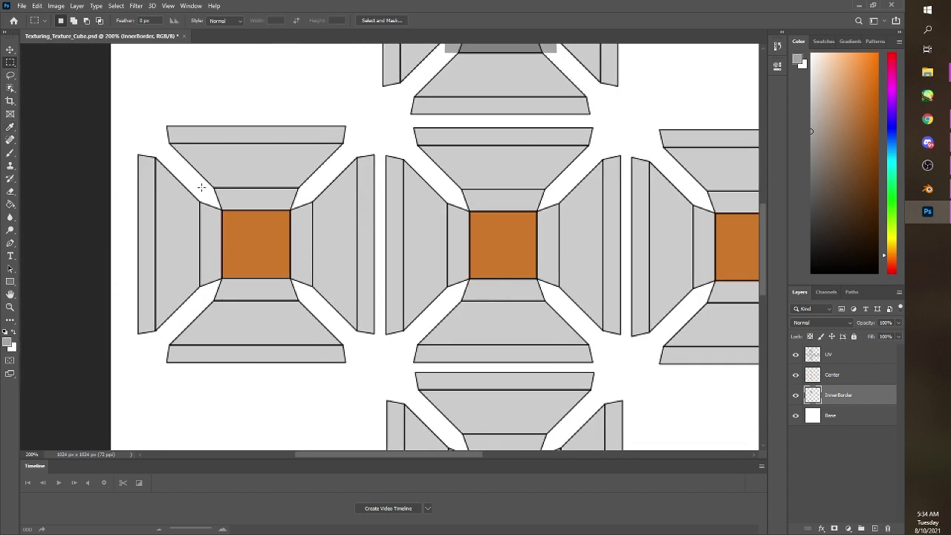
left_click_drag(199, 189, 312, 300)
left_click(10, 204)
left_click(214, 223)
left_click(10, 62)
- Fill the inner border area of the second face in the middle row with the same gray
scroll(297, 298, "right", 4)
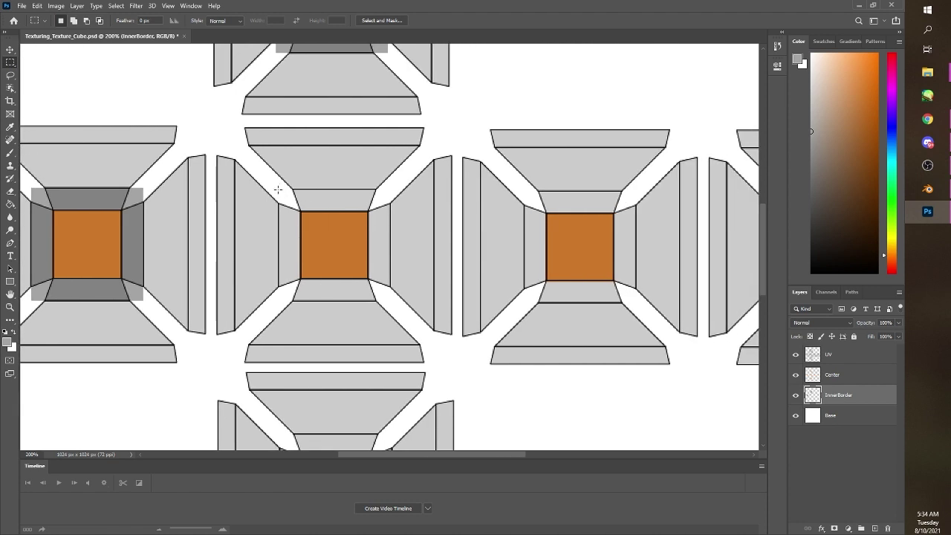
left_click_drag(278, 189, 391, 300)
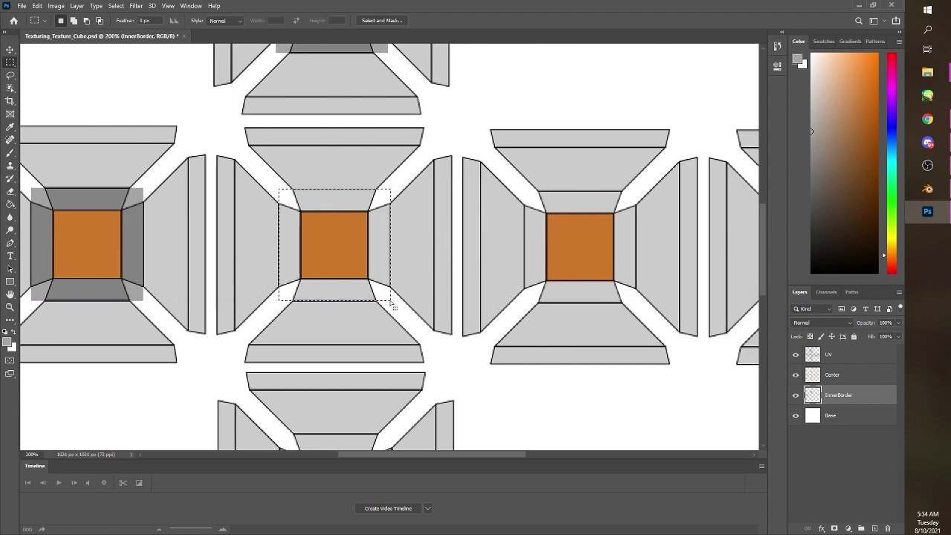
left_click(10, 204)
left_click(319, 201)
key("m")
- Fill the inner border areas of the third and fourth faces in the middle row with the same gray
scroll(320, 201, "right", 5)
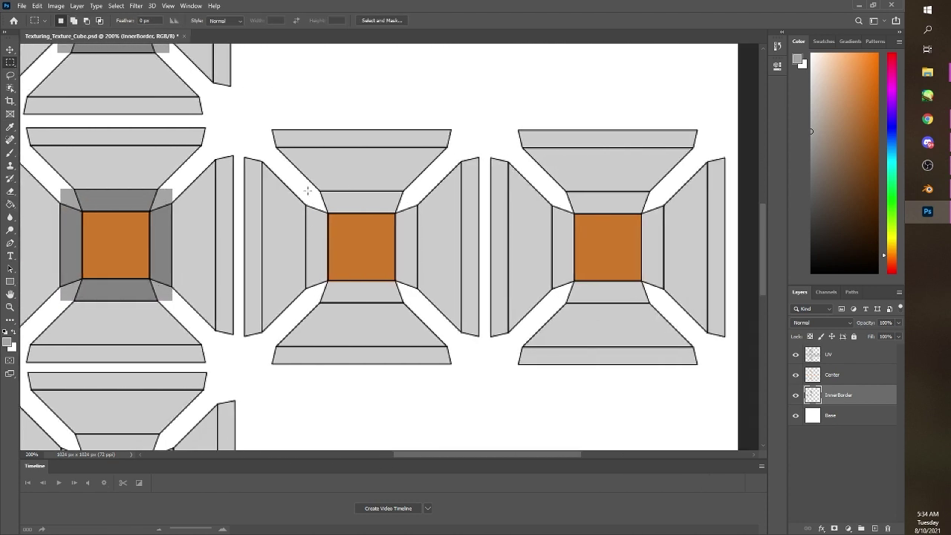
left_click_drag(306, 189, 418, 303)
key("alt+BackSpace")
scroll(482, 226, "right", 5)
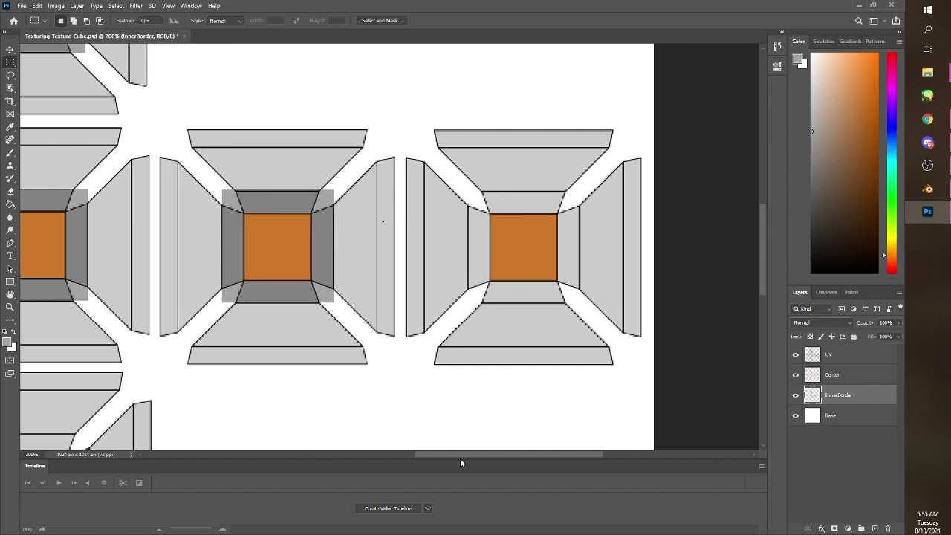
left_click_drag(358, 192, 469, 301)
key("alt+BackSpace")
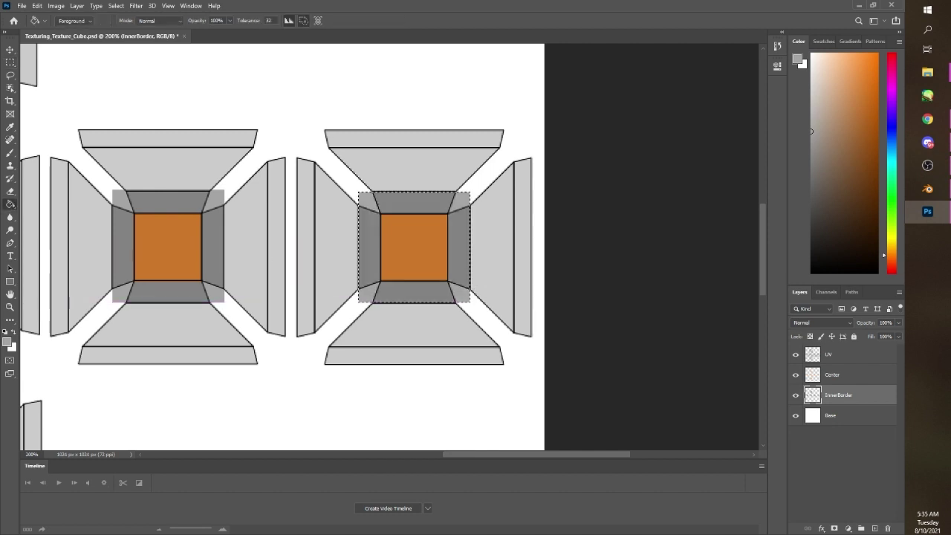
- Fill the inner border area of the lowest face in the UV layout with the same gray and clear the selection
left_click_drag(536, 454, 427, 453)
left_click_drag(764, 230, 764, 277)
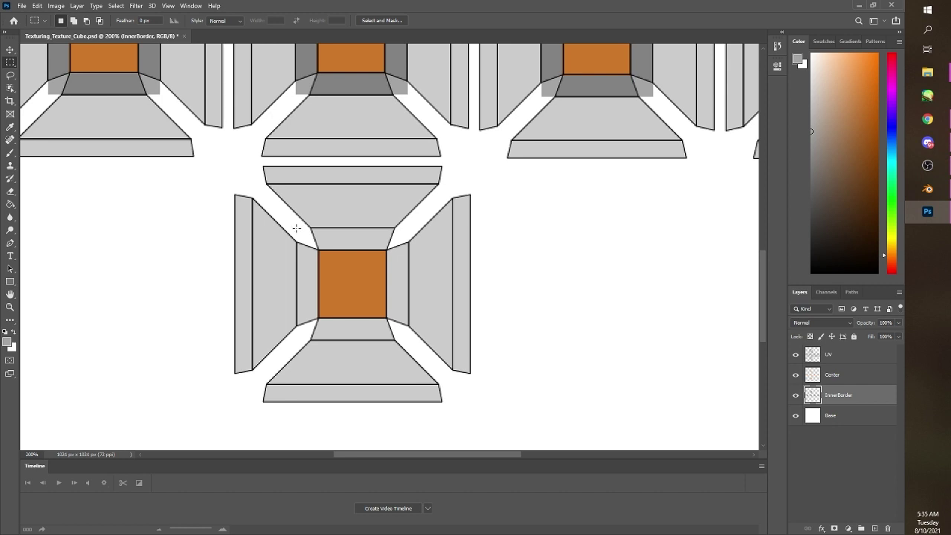
left_click_drag(297, 229, 408, 339)
key("alt+BackSpace")
key("ctrl+d")
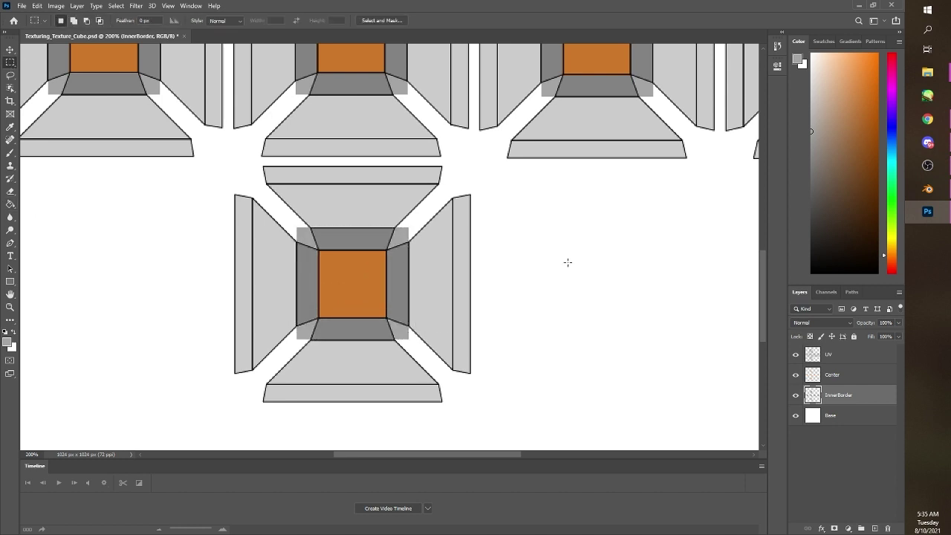
- Hide the UV layer and save the Texturing_Texture_Cube.psd document
scroll(567, 261, "up", 5)
scroll(472, 283, "down", 5)
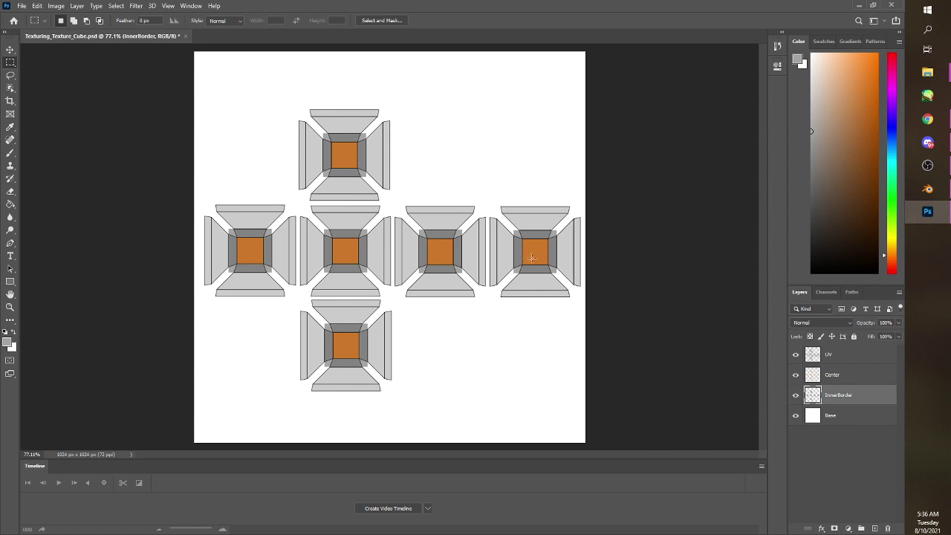
left_click(796, 356)
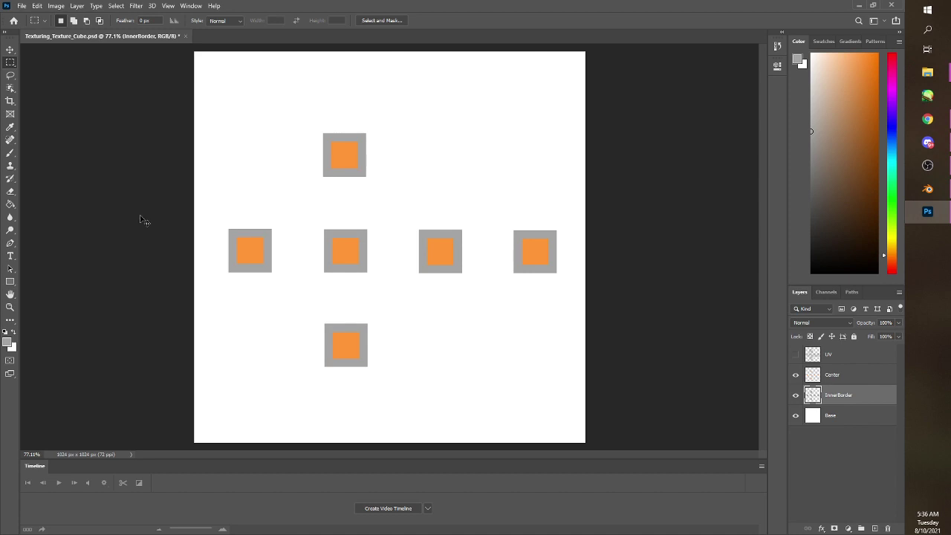
key("ctrl+s")
- Quick-export the texture as a PNG into Activity Files, replacing the existing Texturing_Texture_Cube.png
left_click(22, 6)
mouse_move(110, 154)
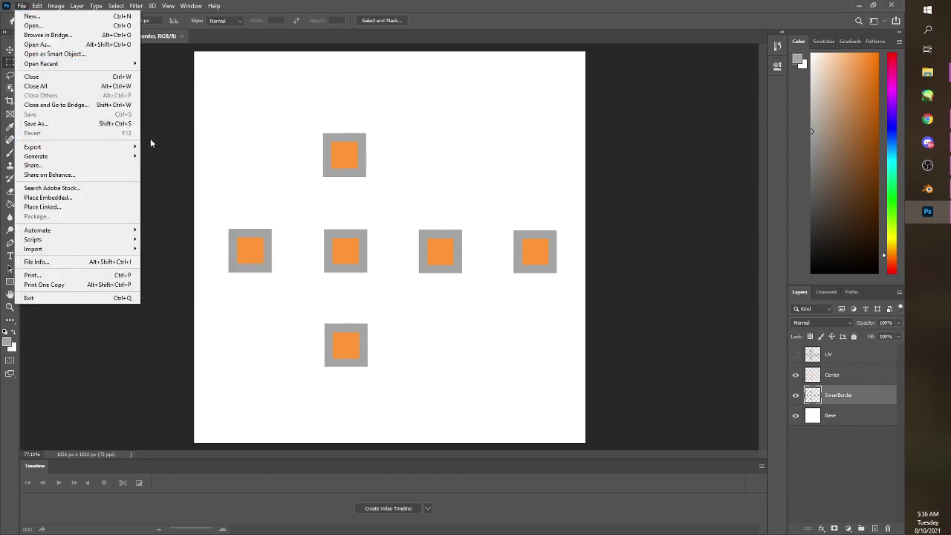
left_click(158, 146)
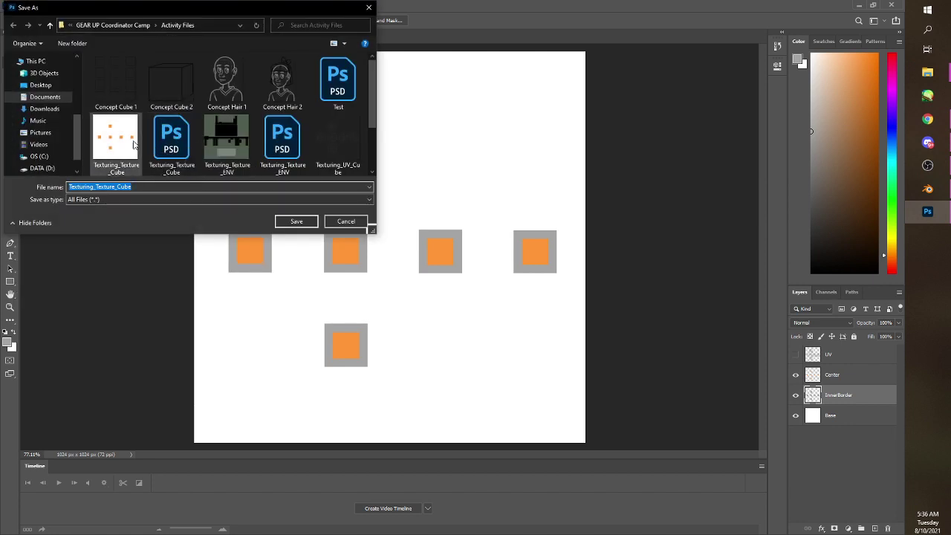
left_click(128, 141)
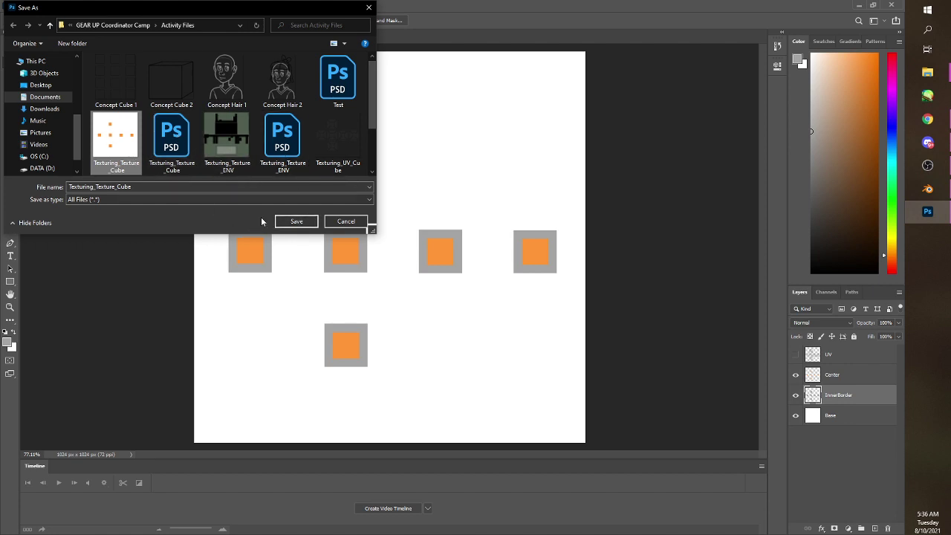
left_click(294, 223)
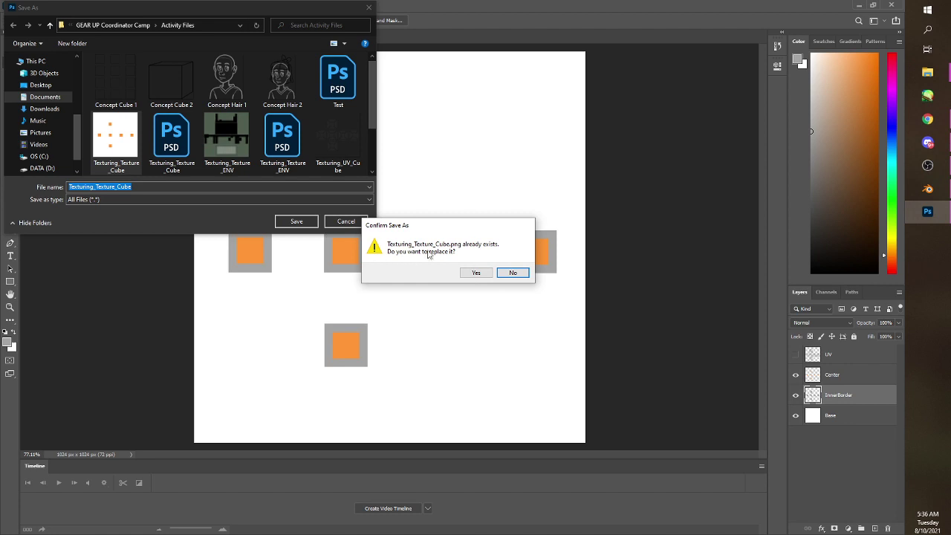
left_click(477, 274)
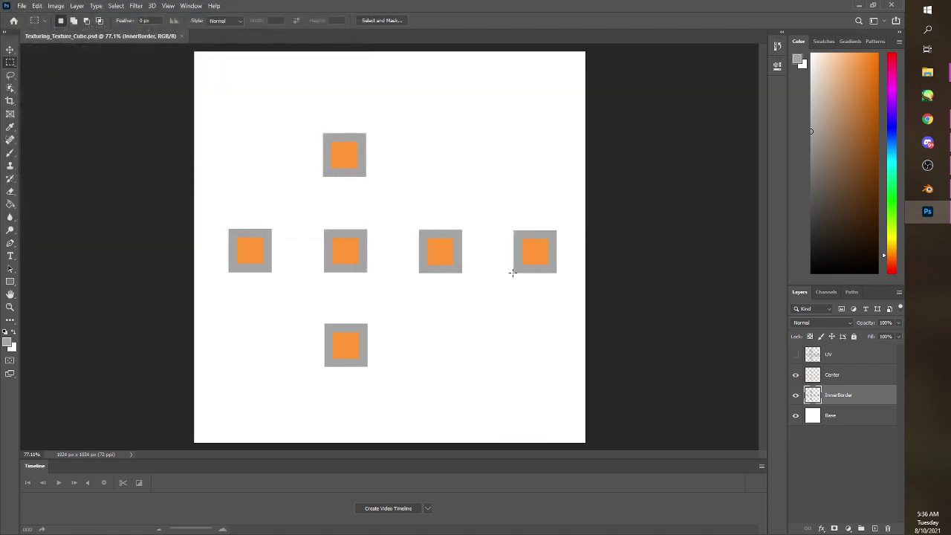
- Switch to Blender, reload Texturing_Texture_Cube.png in the image texture node, and inspect another side of the cube
left_click(937, 195)
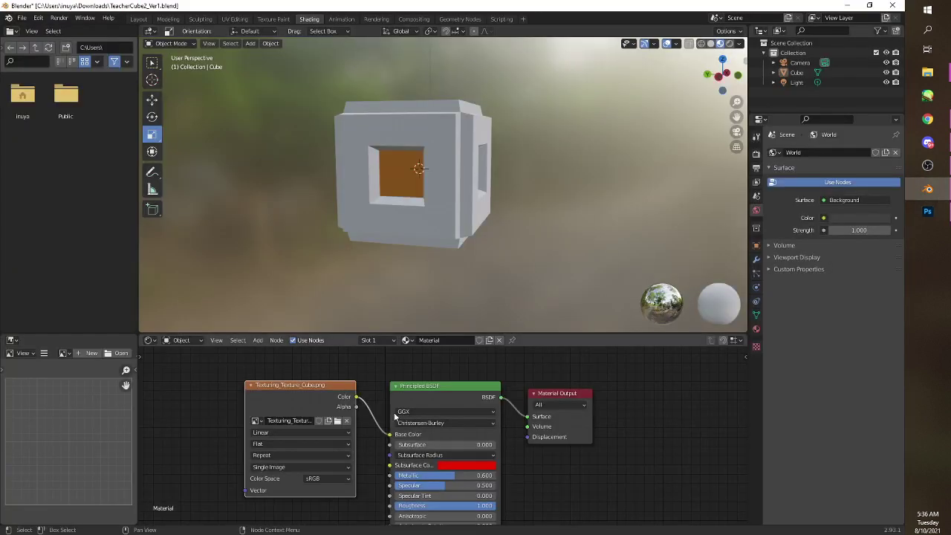
left_click(336, 422)
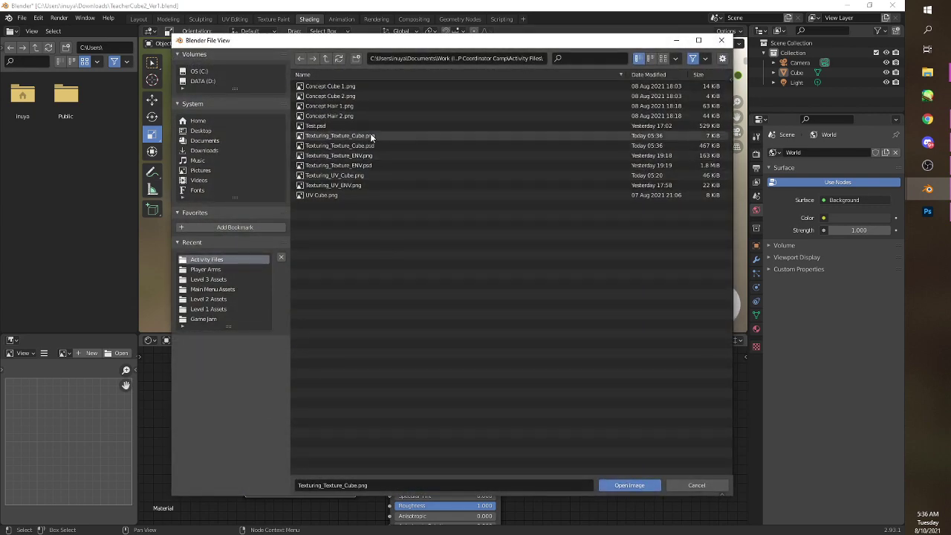
left_click(630, 486)
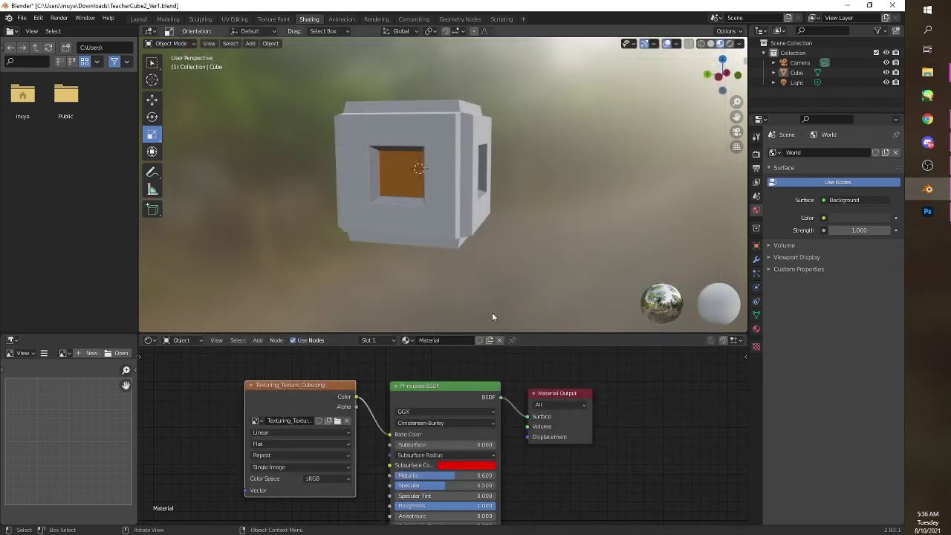
left_click_drag(470, 285, 374, 275)
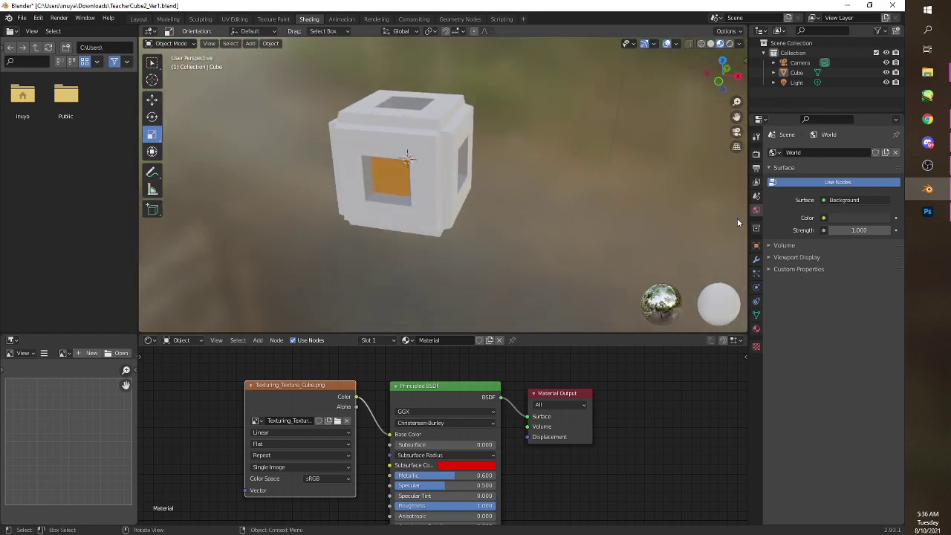
- Switch to Photoshop, show the UV layer again, and reset the foreground color to black
left_click(927, 214)
left_click(796, 355)
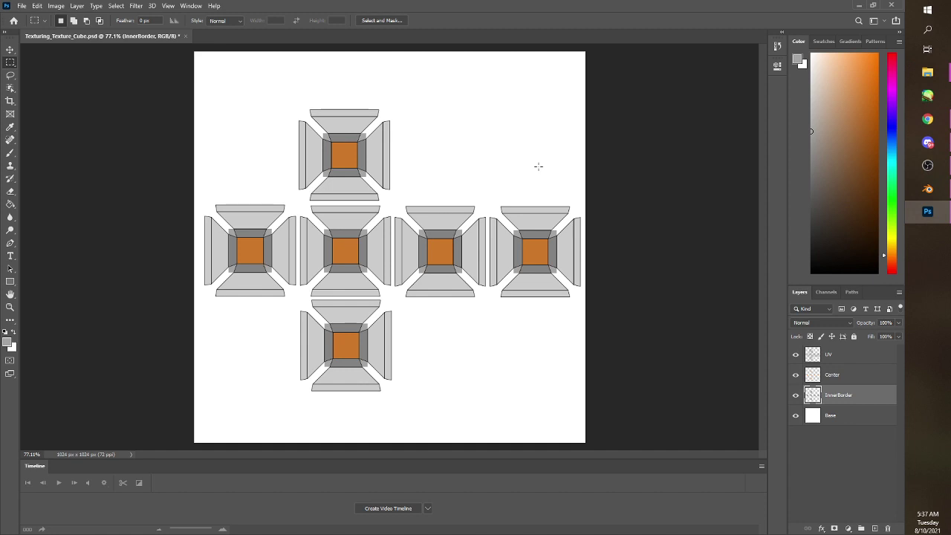
left_click(830, 416)
key("g")
key("d")
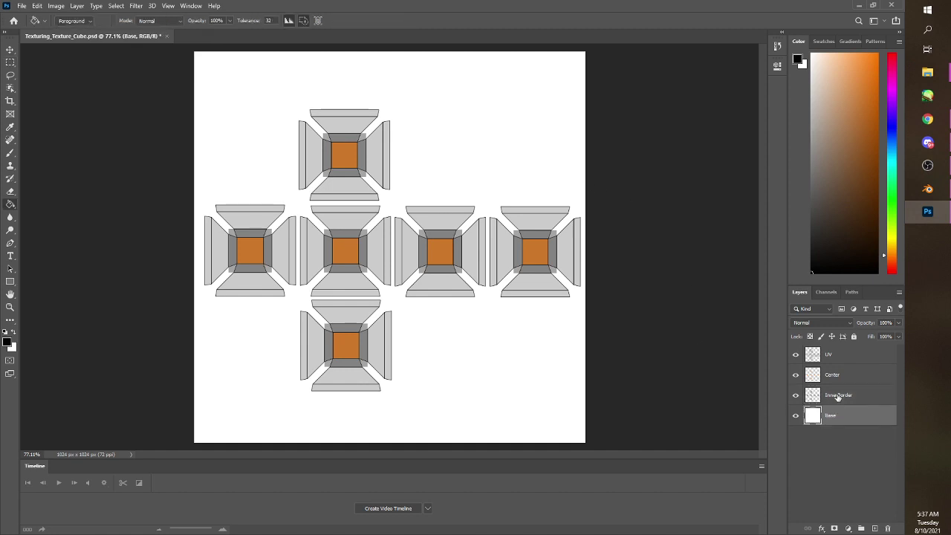
- Add a new layer named OuterBorder between the InnerBorder and Base layers
left_click(838, 396)
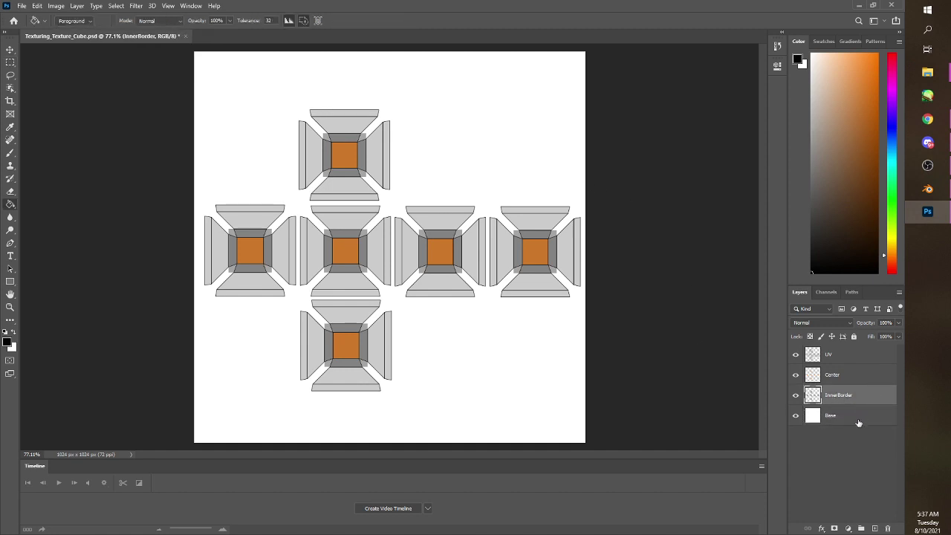
left_click(875, 528)
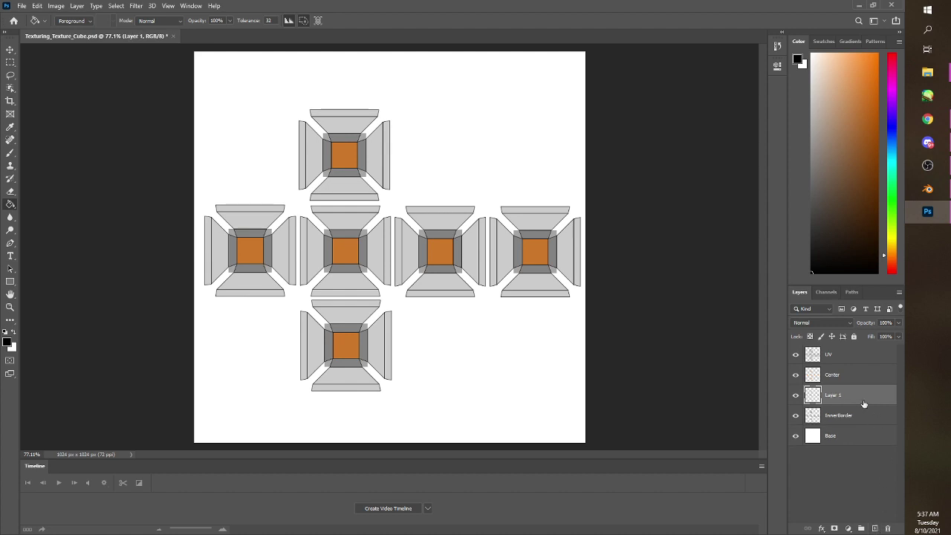
left_click_drag(855, 399, 856, 419)
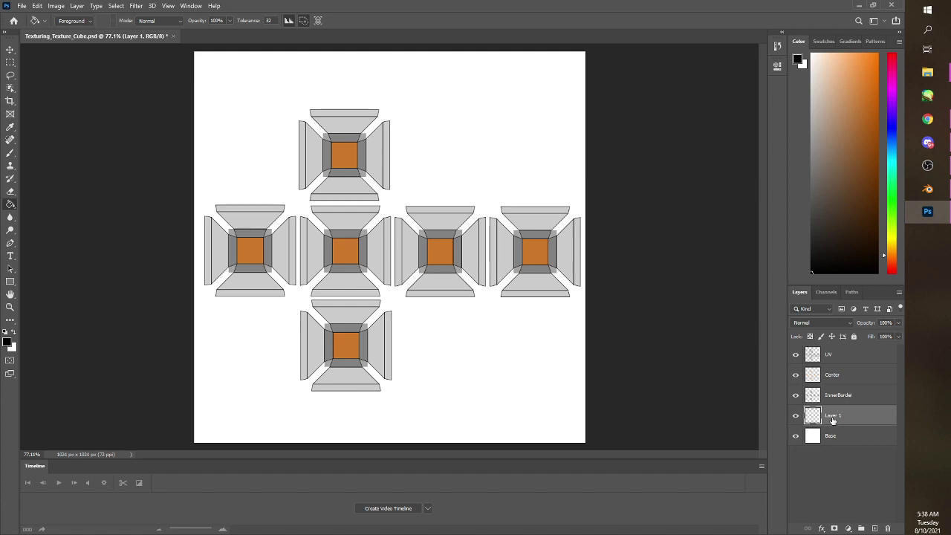
double_click(835, 415)
type("OuterBorder")
key("Return")
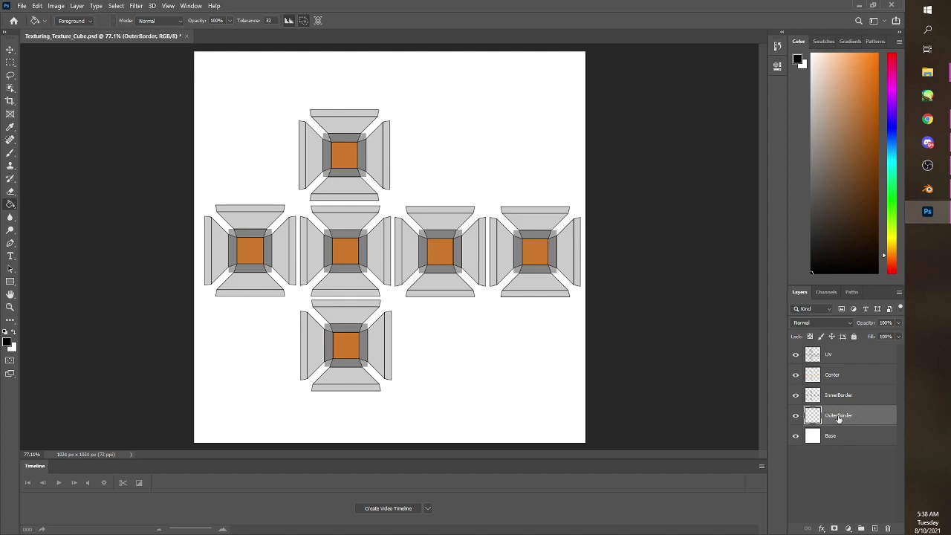
- Fill the outer border square of the topmost UV face with black on the OuterBorder layer and clear the selection
left_click(11, 64)
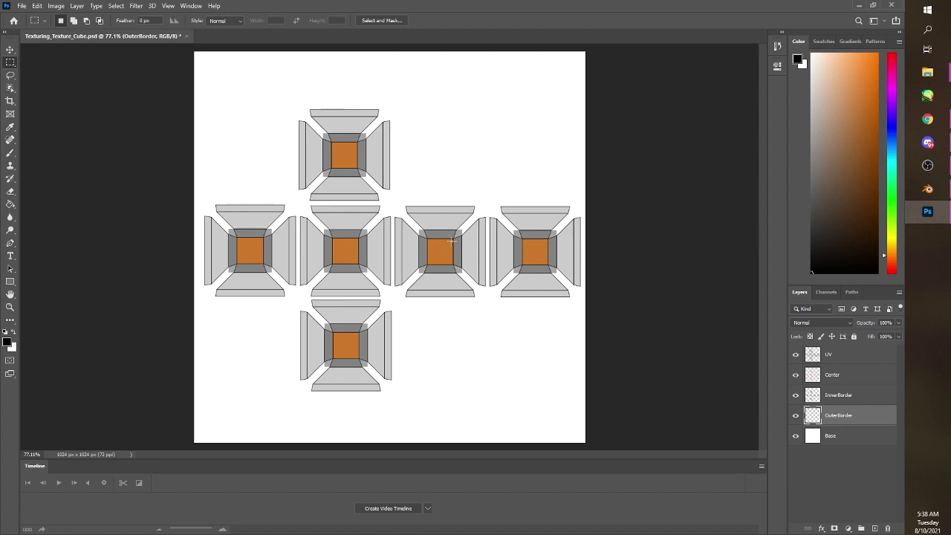
key("z")
left_click(313, 124)
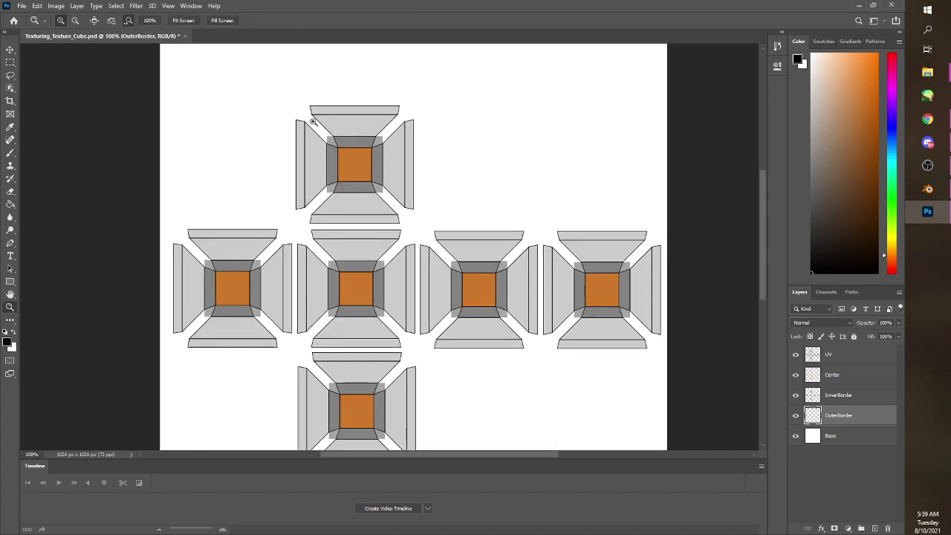
left_click(313, 122)
key("m")
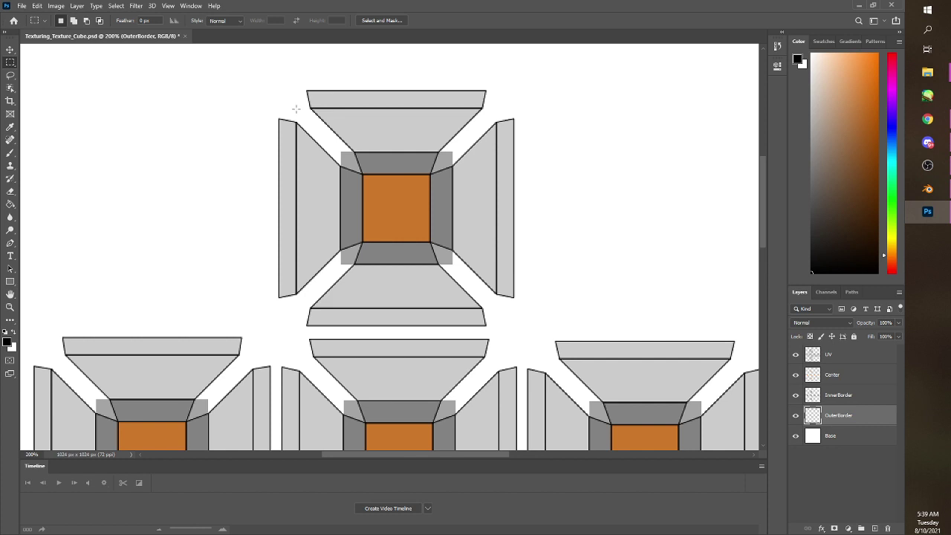
left_click_drag(296, 109, 490, 303)
left_click_drag(496, 307, 496, 305)
left_click(10, 204)
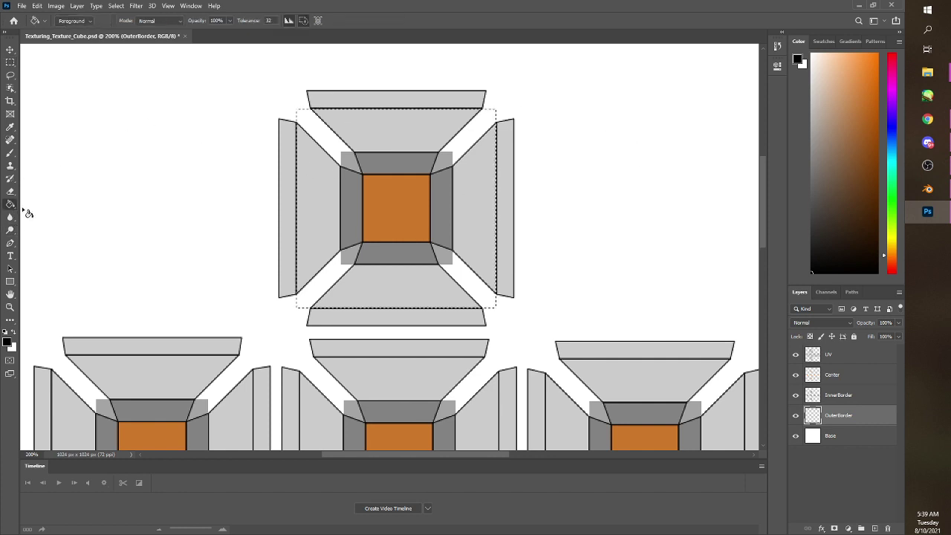
left_click(327, 181)
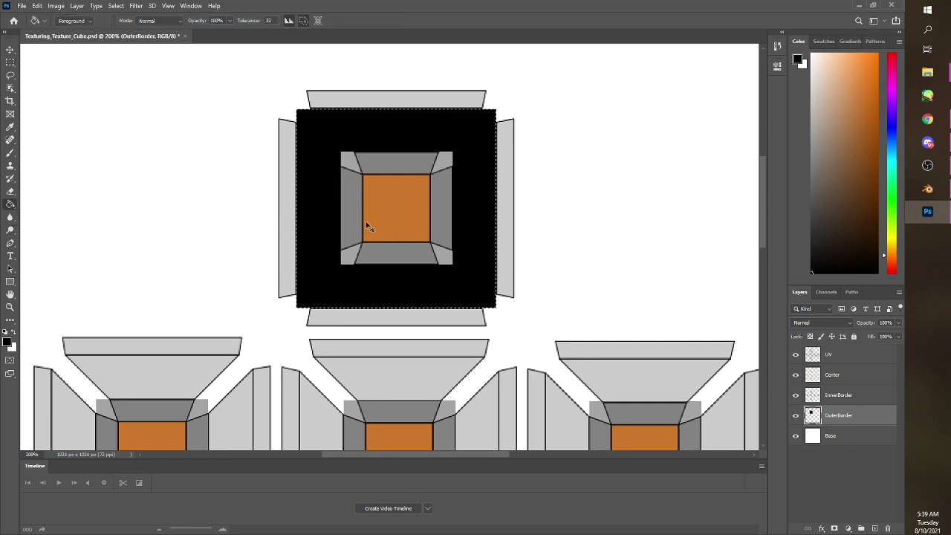
left_click(11, 62)
left_click(336, 158)
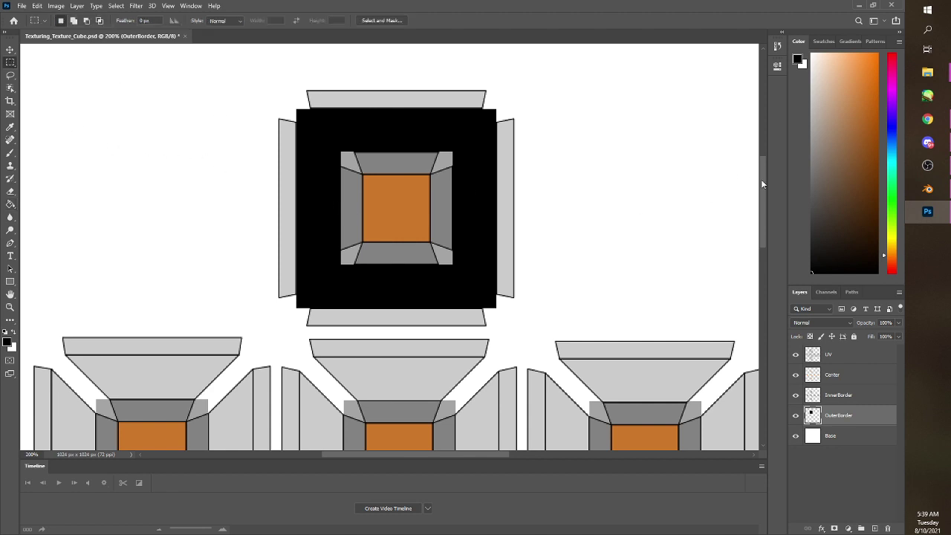
- Fill the outer border squares of the first and second faces in the middle row with black
left_click_drag(762, 182, 767, 226)
mouse_move(49, 155)
left_mouse_down()
mouse_move(226, 343)
mouse_move(49, 157)
mouse_move(224, 339)
mouse_move(254, 355)
left_mouse_up()
key("g")
left_click(223, 319)
left_click(10, 63)
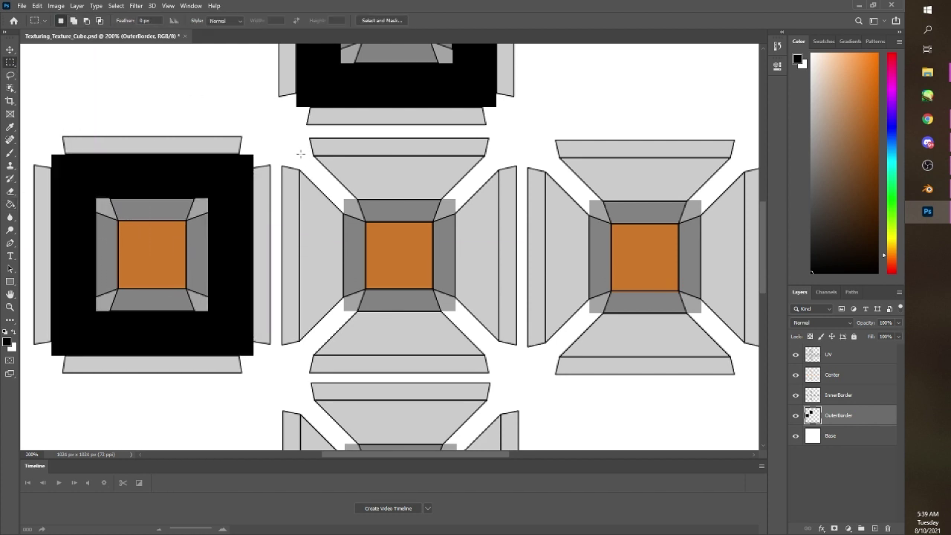
mouse_move(300, 156)
left_mouse_down()
mouse_move(405, 237)
mouse_move(498, 355)
left_mouse_up()
left_click(10, 205)
left_click(327, 223)
- Fill the outer border squares of the third and fourth faces in the middle row with black
left_click(11, 63)
left_click_drag(414, 454, 471, 454)
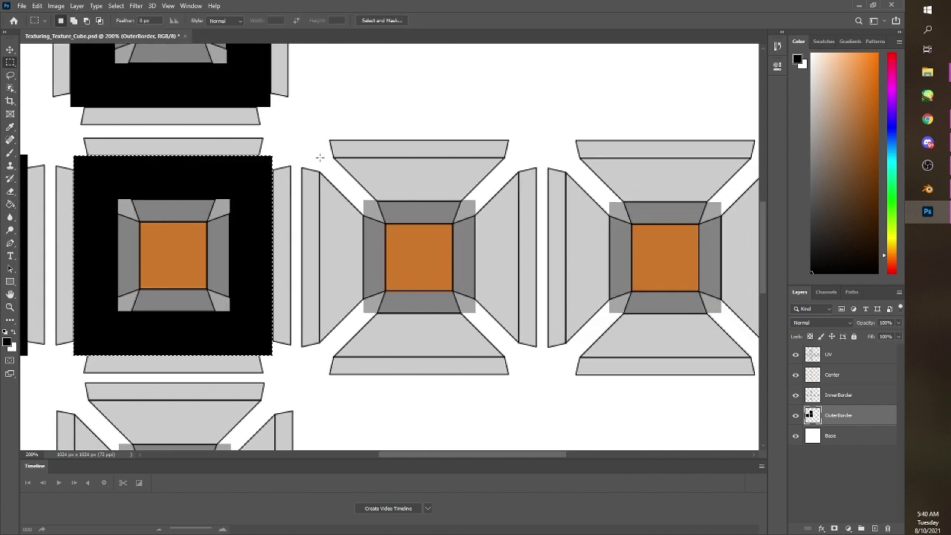
left_click_drag(320, 157, 518, 356)
left_click(11, 205)
left_click(333, 196)
left_click(11, 62)
left_click_drag(575, 135, 579, 136)
left_click_drag(531, 454, 596, 454)
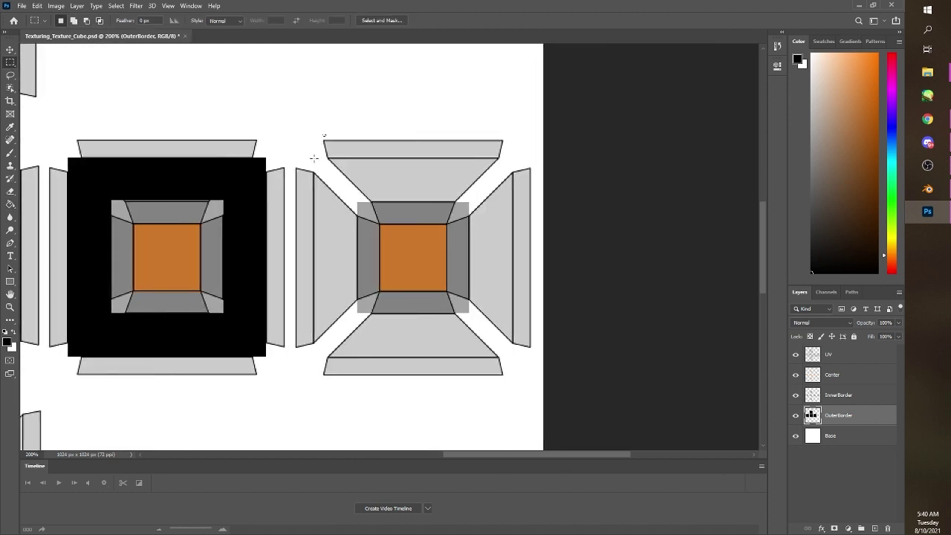
left_click_drag(314, 158, 512, 356)
left_click(10, 205)
left_click(350, 206)
- Fill the outer border square of the lowest UV face with black, clear the selection and show the whole canvas
left_click(10, 62)
left_click_drag(558, 454, 445, 455)
scroll(406, 274, "down", 4)
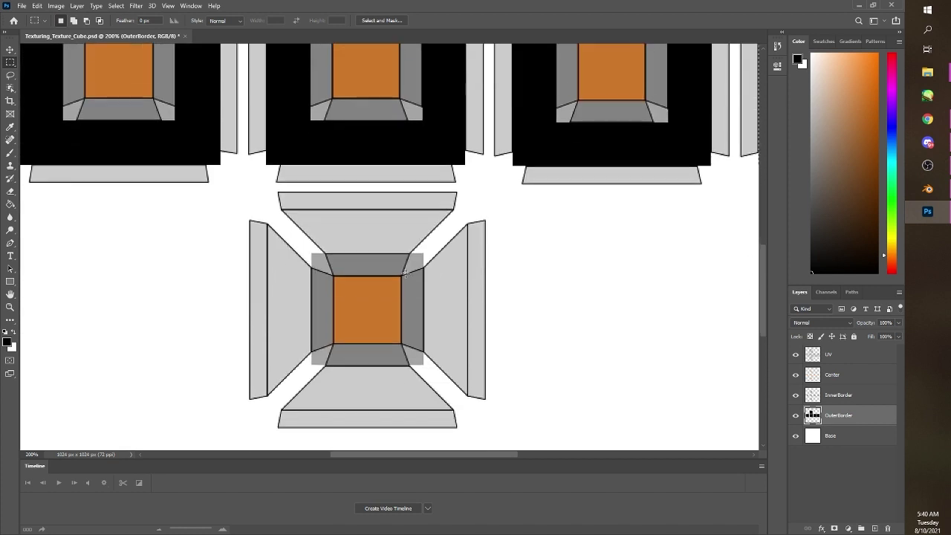
left_click_drag(267, 211, 468, 409)
left_click(10, 204)
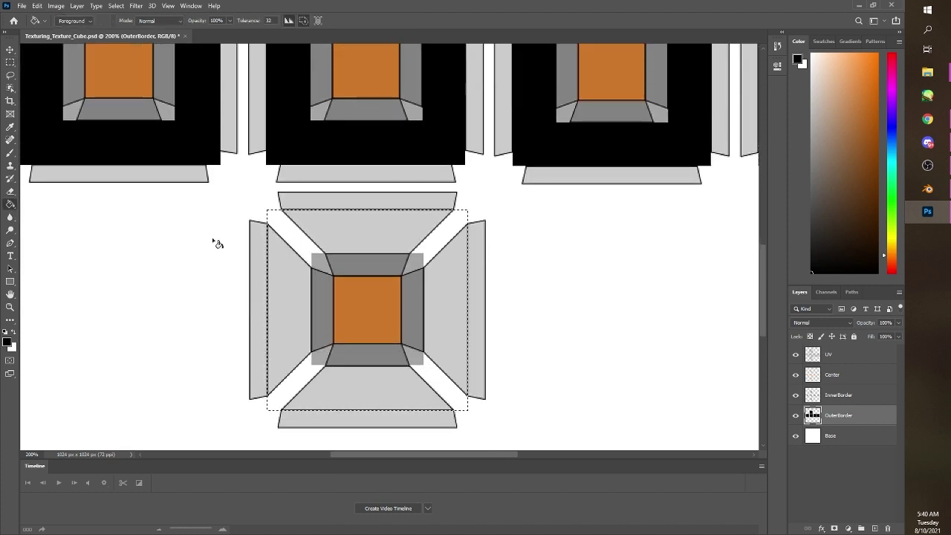
left_click(282, 223)
left_click(11, 63)
key("ctrl+d")
key("ctrl+0")
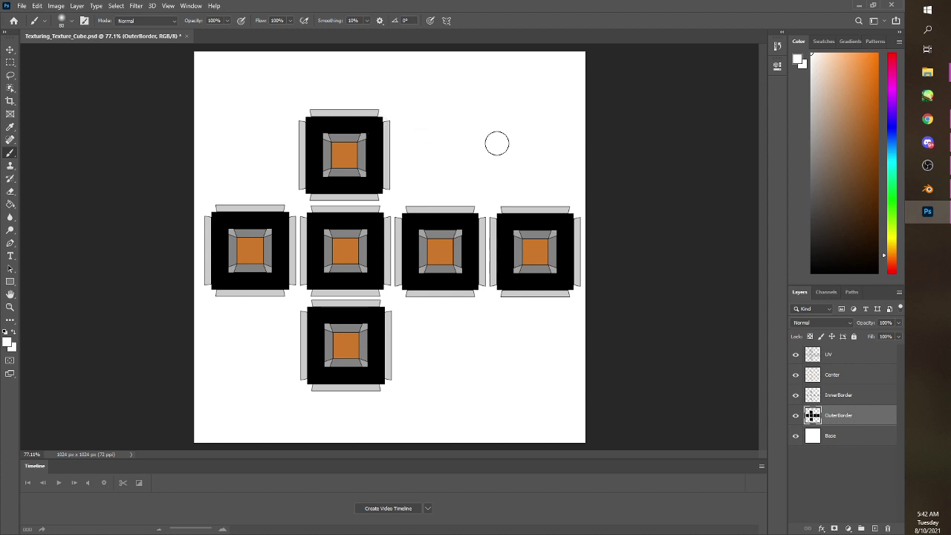
- Fill the Base layer with black
left_click(835, 443)
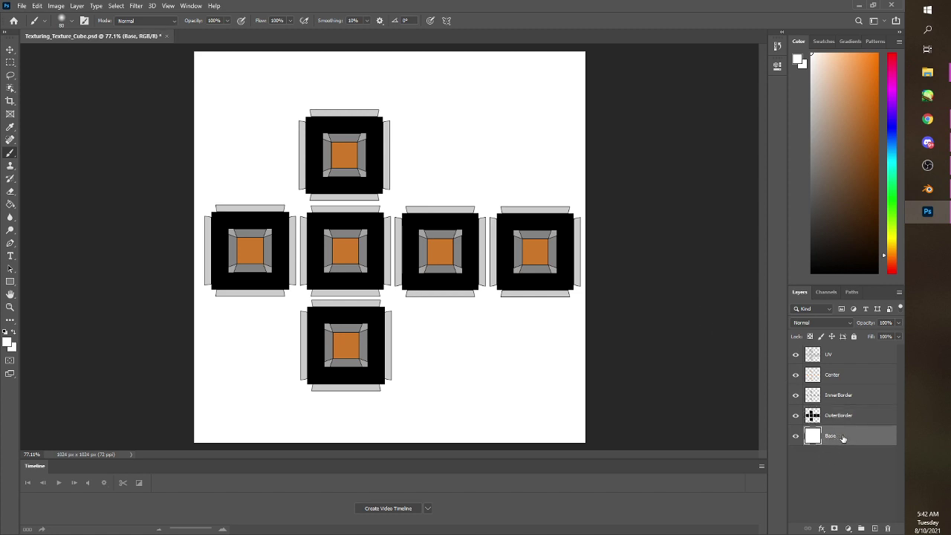
left_click(813, 272)
left_click(11, 204)
left_click(236, 145)
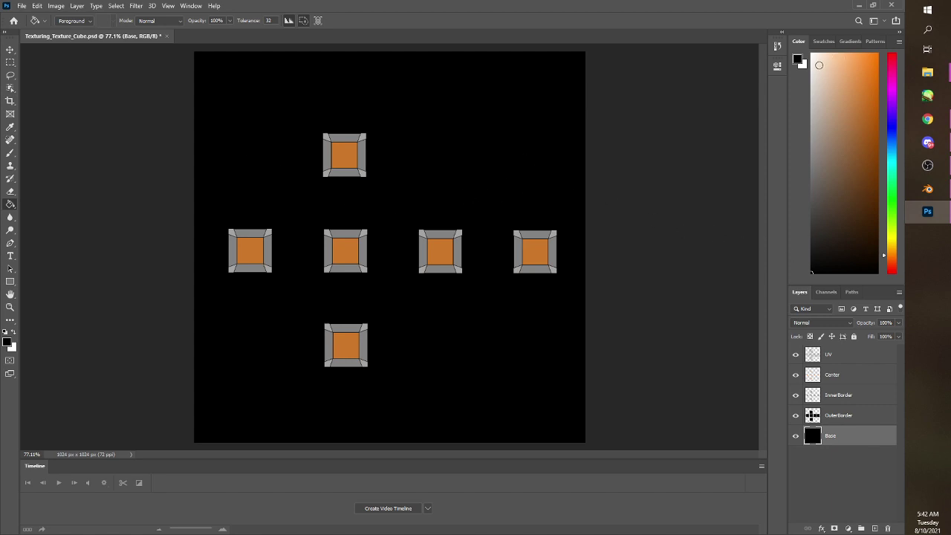
- Paint all OuterBorder squares white using a 175 px brush with the layer's transparent pixels locked, and remove the lock
left_click_drag(818, 65, 806, 50)
left_click(836, 419)
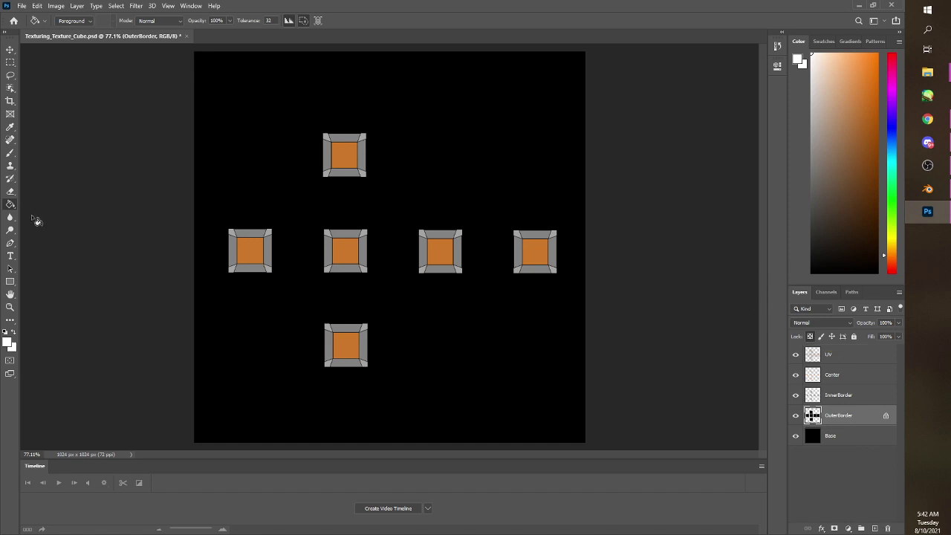
left_click(10, 153)
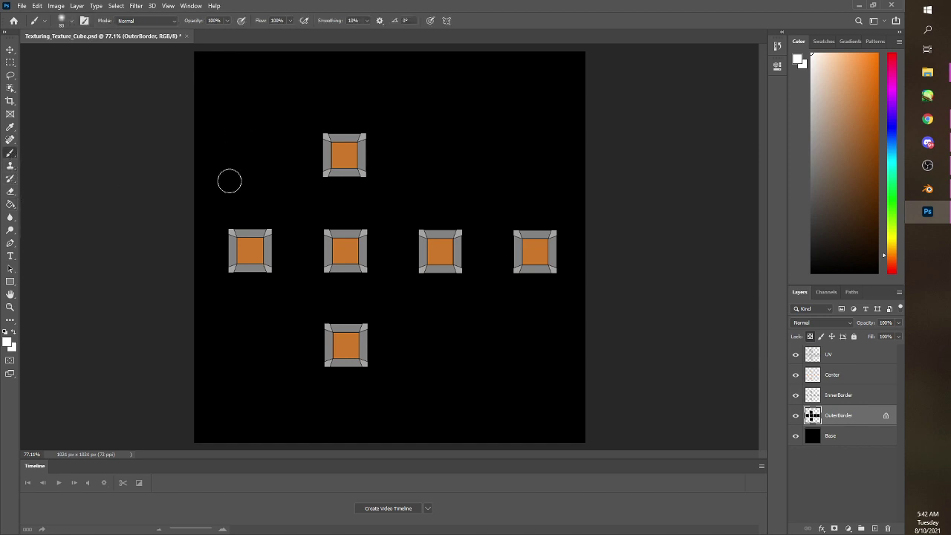
key("bracketright")
key("bracketright")
key("bracketright")
key("bracketright")
key("bracketright")
mouse_move(322, 121)
left_mouse_down()
mouse_move(291, 139)
mouse_move(338, 113)
mouse_move(388, 116)
mouse_move(297, 179)
mouse_move(413, 198)
mouse_move(310, 226)
mouse_move(271, 218)
mouse_move(340, 140)
mouse_move(300, 198)
mouse_move(249, 203)
mouse_move(307, 241)
mouse_move(325, 295)
mouse_move(411, 298)
mouse_move(378, 305)
mouse_move(383, 279)
mouse_move(417, 291)
mouse_move(528, 273)
mouse_move(582, 312)
mouse_move(577, 230)
mouse_move(489, 276)
mouse_move(456, 205)
mouse_move(410, 233)
mouse_move(400, 278)
mouse_move(408, 268)
mouse_move(419, 299)
mouse_move(397, 287)
mouse_move(327, 338)
left_mouse_up()
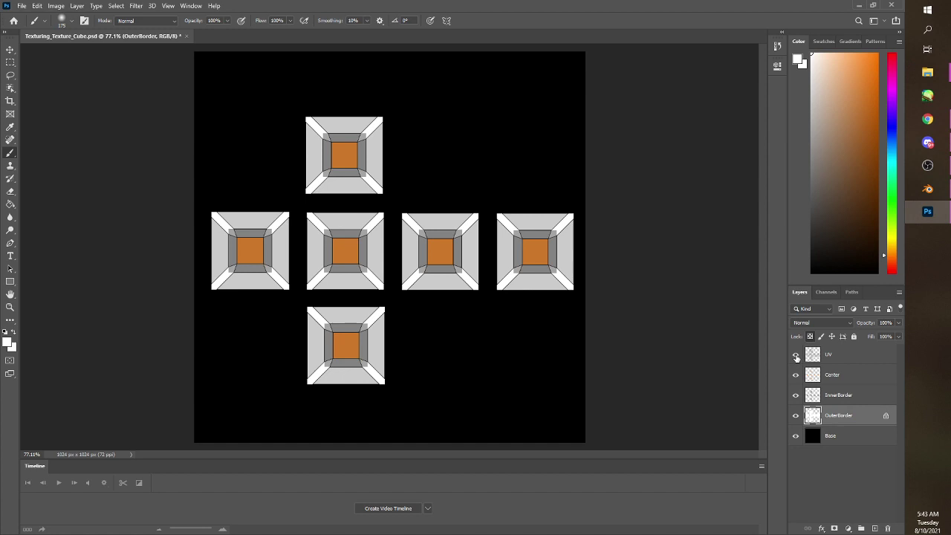
left_click(886, 419)
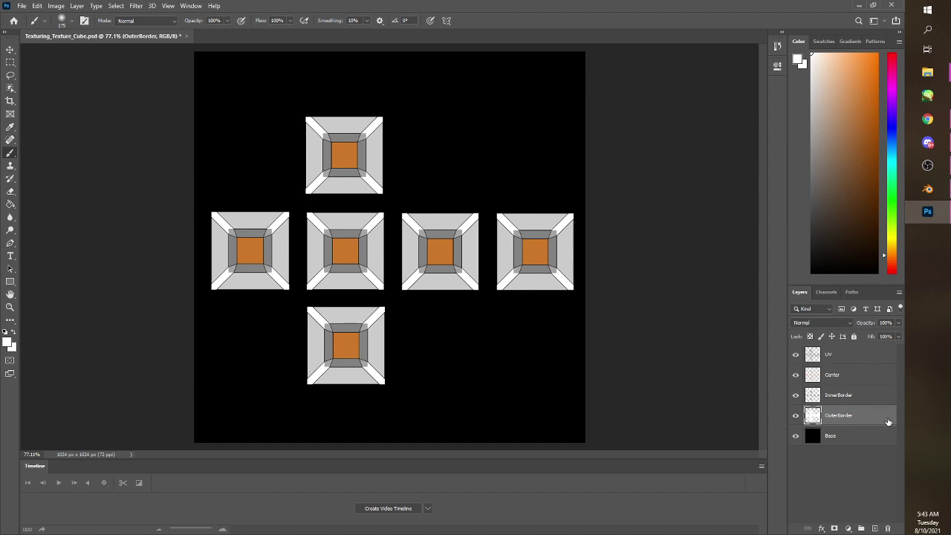
- Hide the UV layer and quick-export the texture as a PNG, replacing Texturing_Texture_Cube.png in Activity Files
left_click(797, 355)
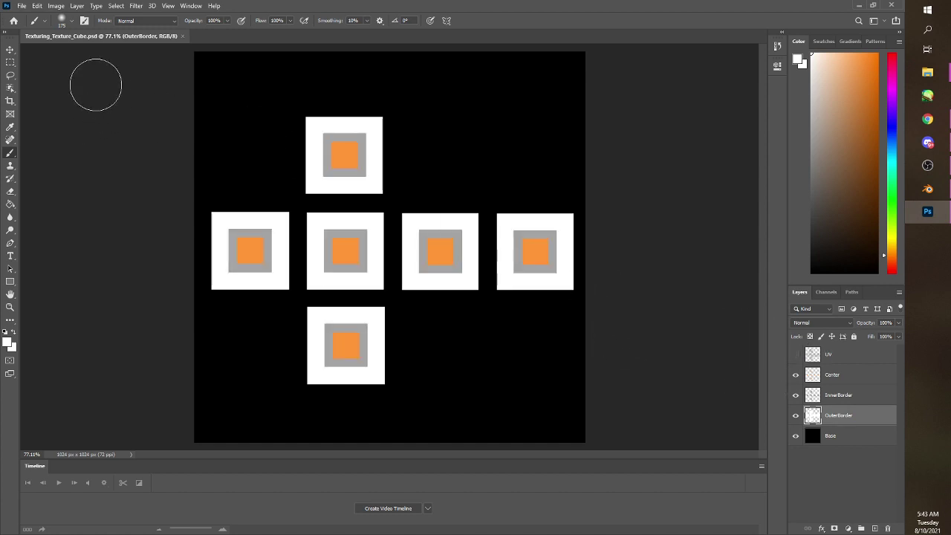
left_click(17, 9)
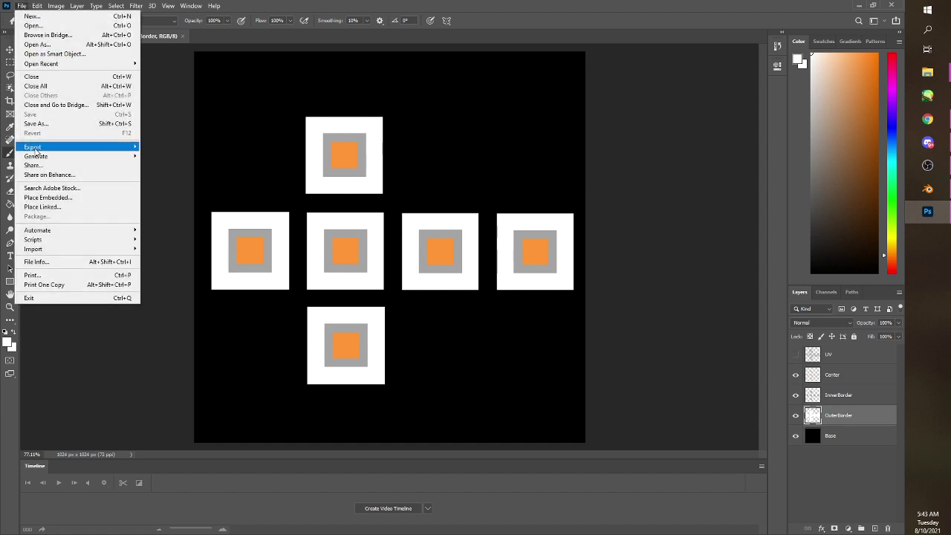
mouse_move(52, 148)
left_click(159, 148)
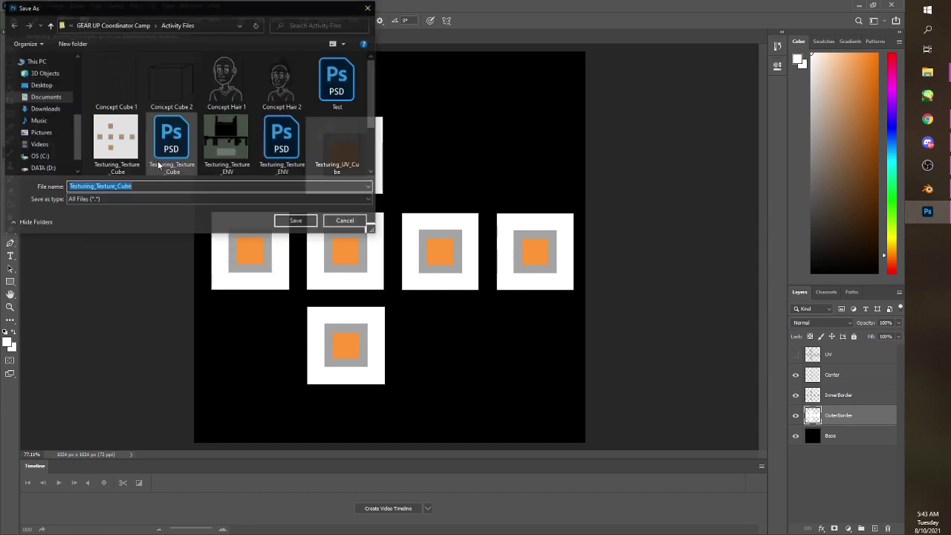
left_click(297, 220)
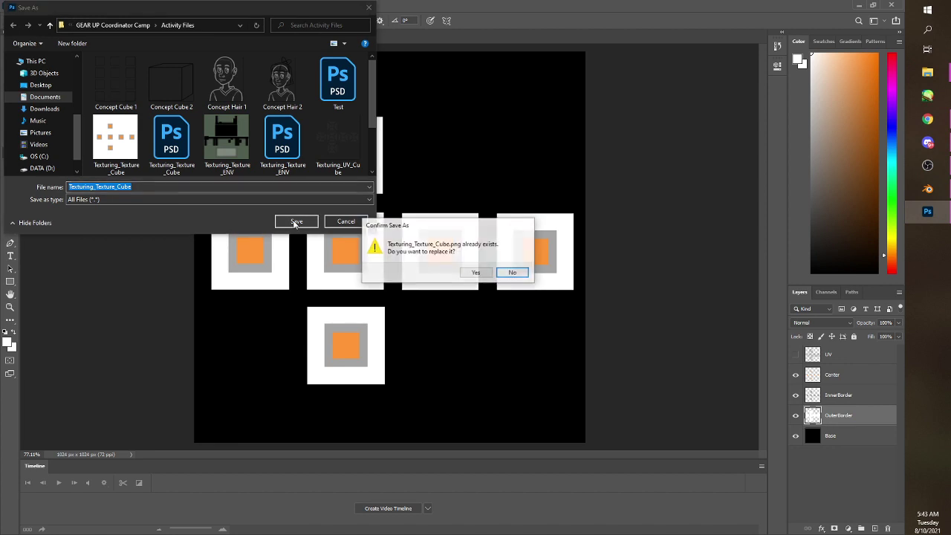
left_click(455, 273)
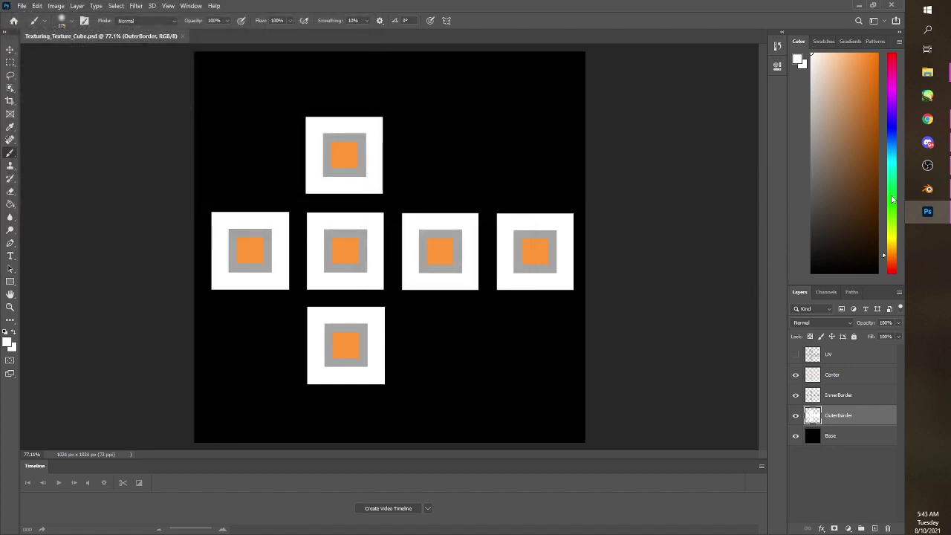
- Switch to Blender and reload the newly exported Texturing_Texture_Cube.png in the image texture node
left_click(928, 189)
left_click(338, 421)
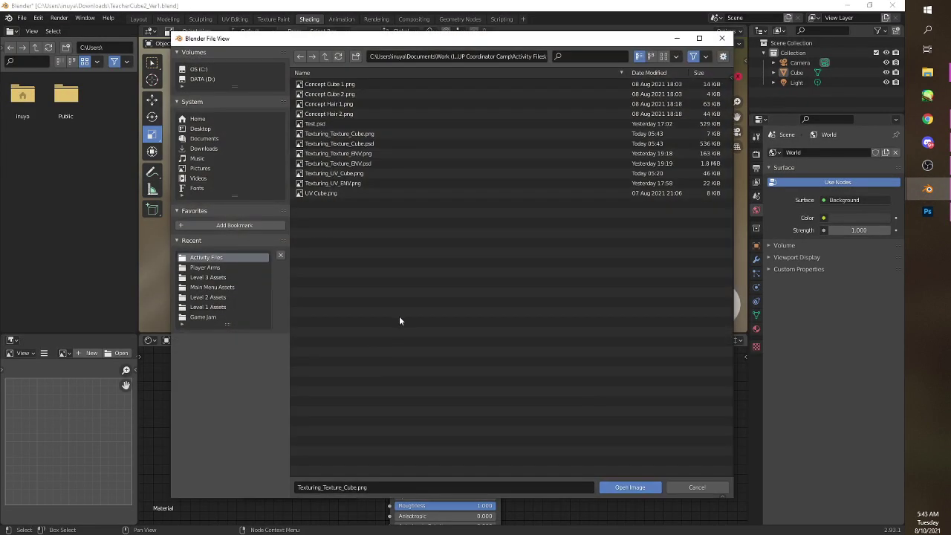
left_click(386, 135)
left_click(631, 488)
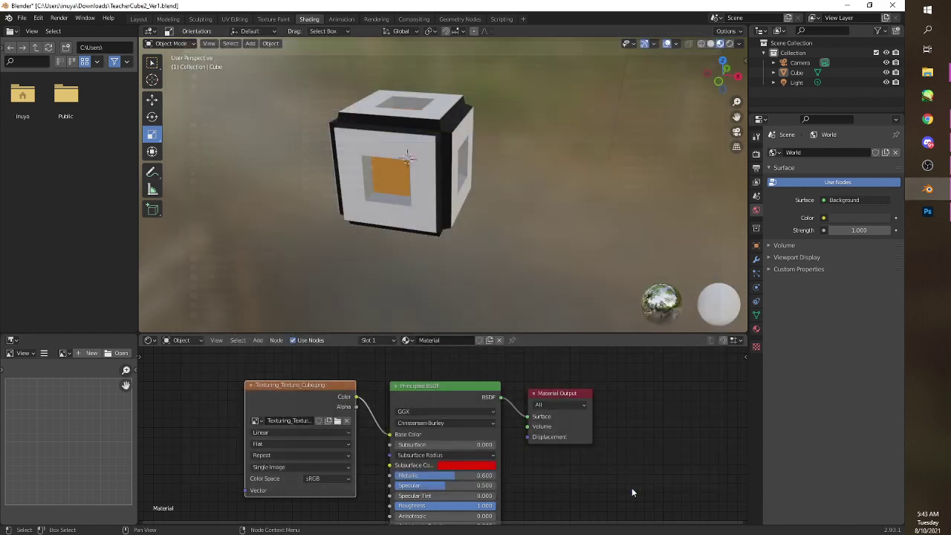
- Switch to Photoshop and place the Duck Icon PNG from the Game Jam folder into the cube texture document
left_click_drag(436, 288, 492, 272)
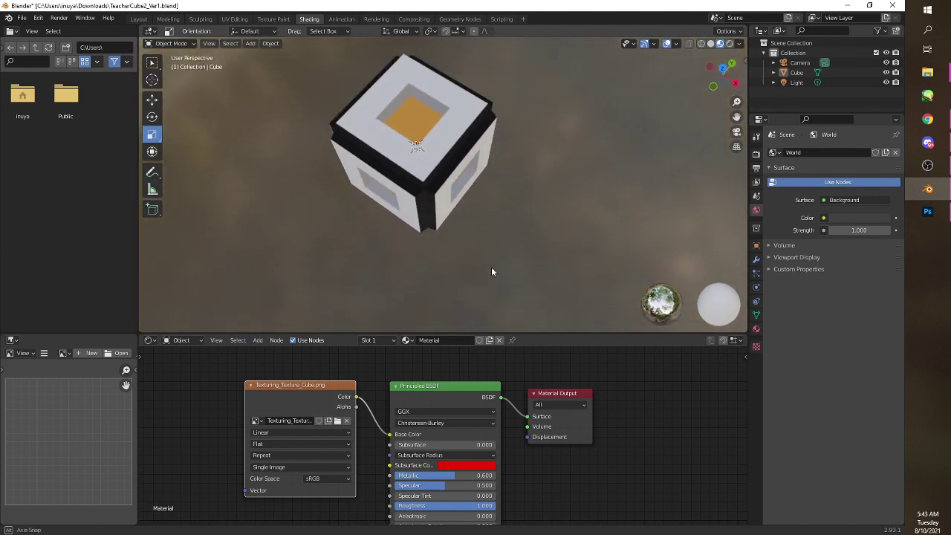
left_click_drag(491, 272, 524, 229)
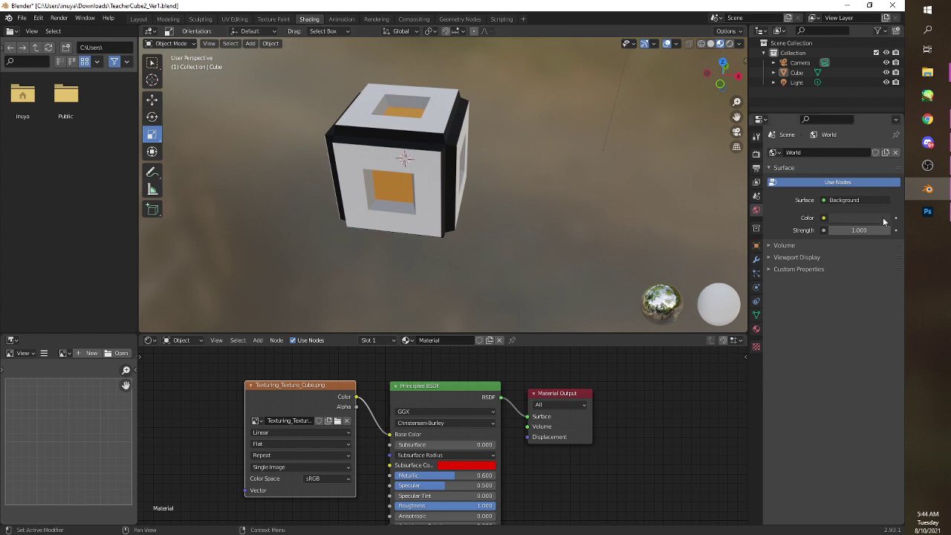
left_click(928, 211)
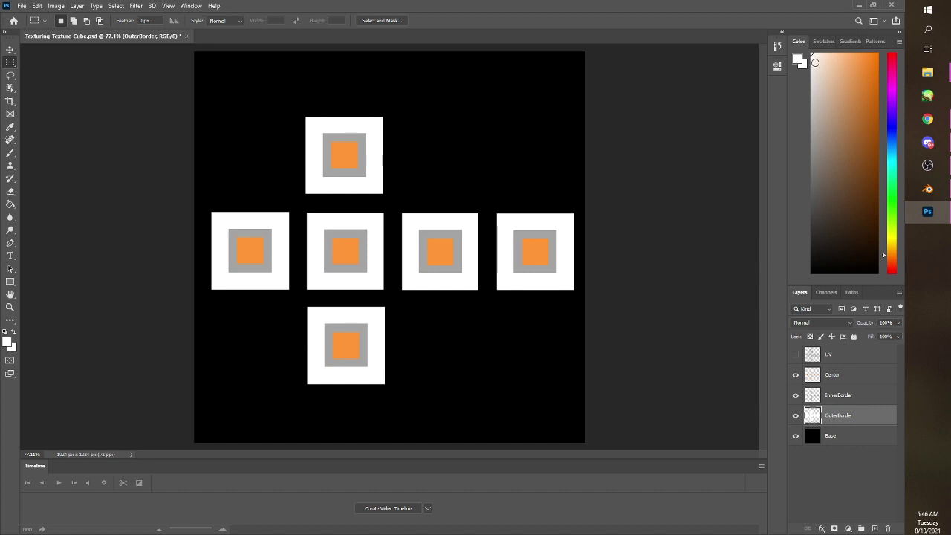
mouse_move(932, 82)
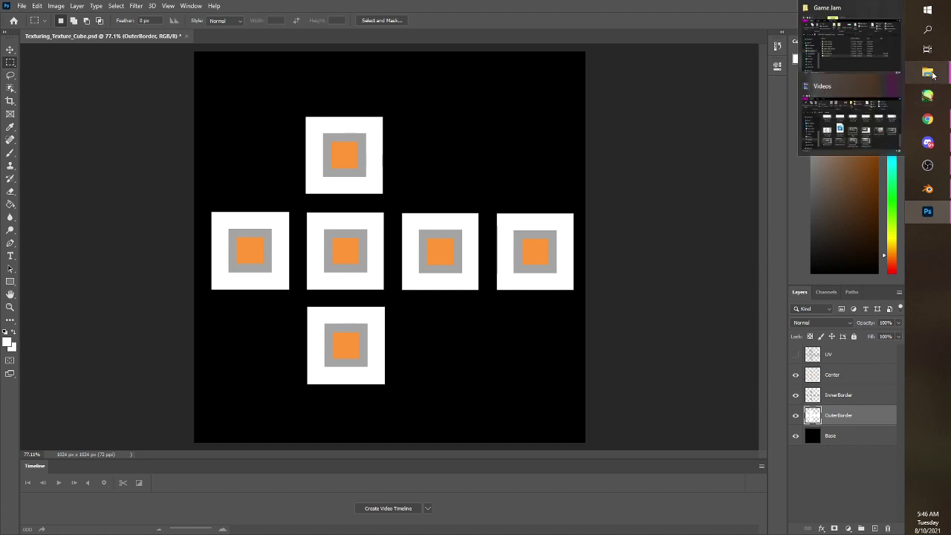
left_click(873, 49)
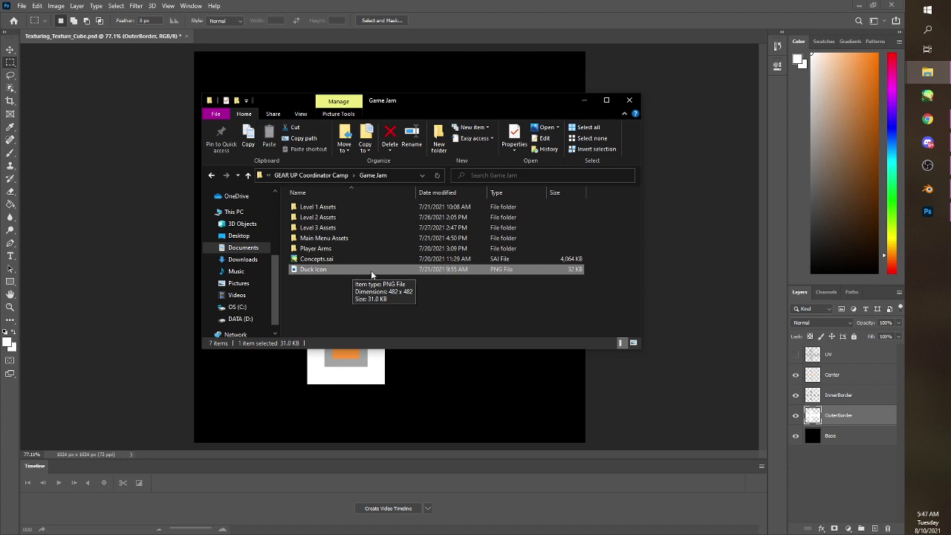
left_click_drag(371, 270, 404, 366)
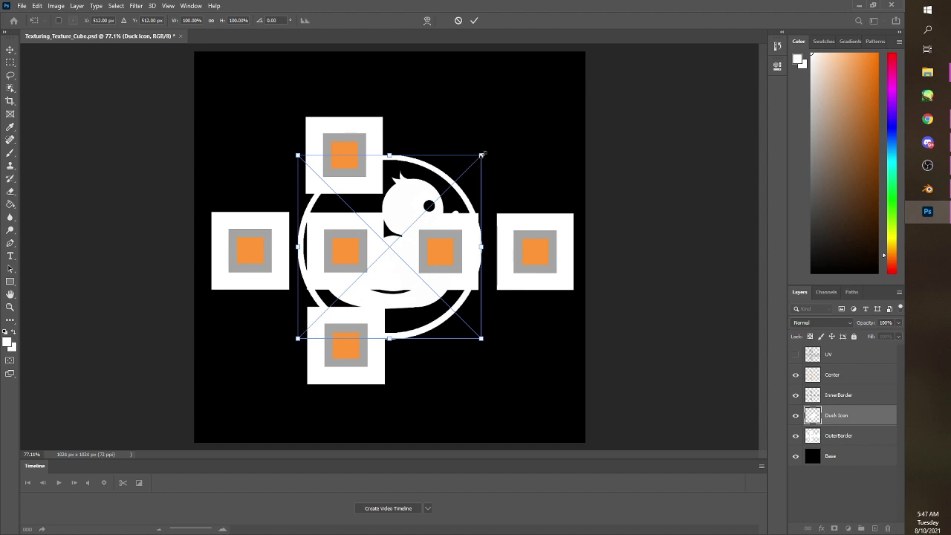
- Scale the duck icon to about 11.6%, center it on the middle square's orange area, and move its layer above Center
left_click_drag(482, 155, 359, 237)
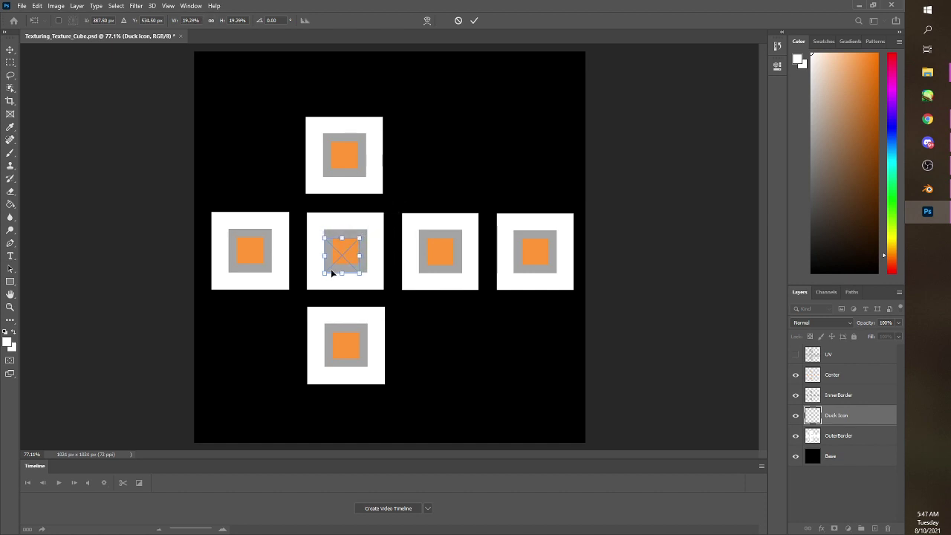
left_click_drag(325, 273, 332, 266)
left_click_drag(359, 236, 355, 264)
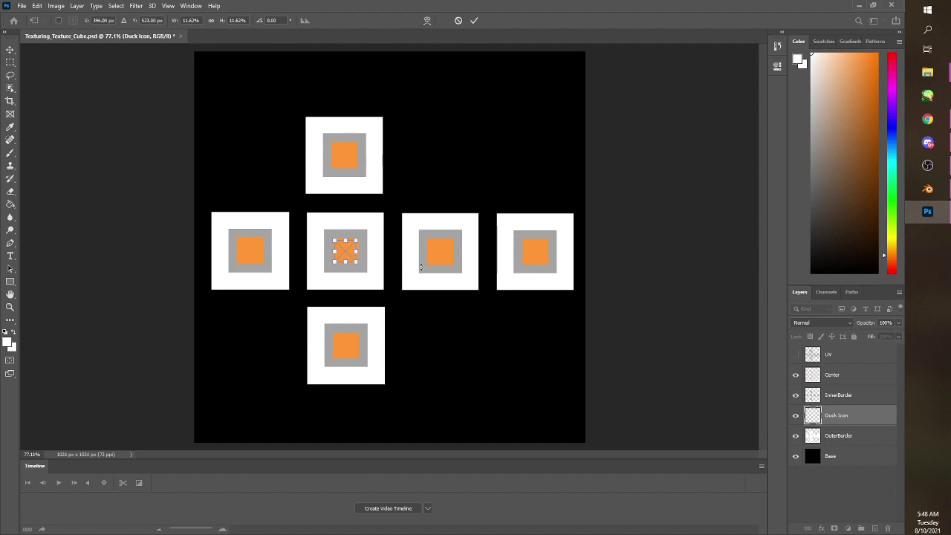
left_click(474, 22)
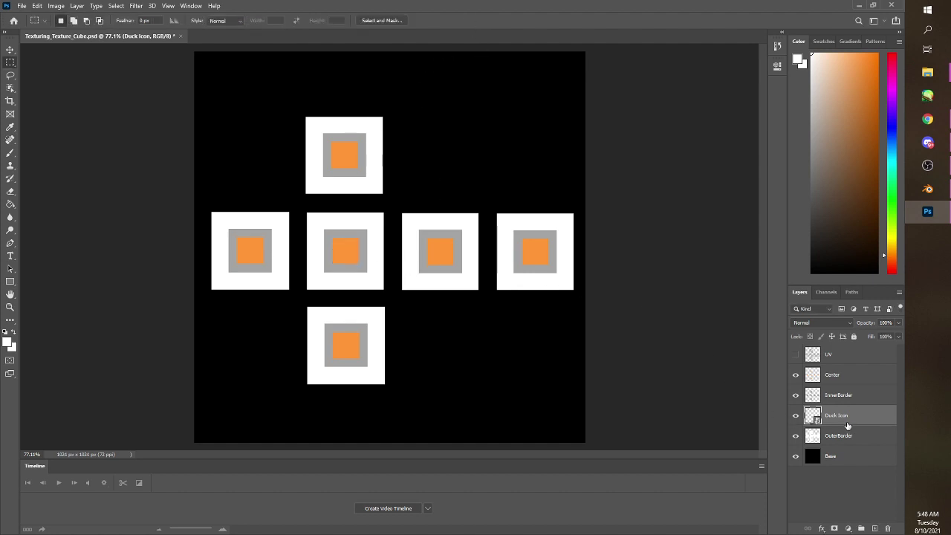
left_click_drag(838, 421, 846, 366)
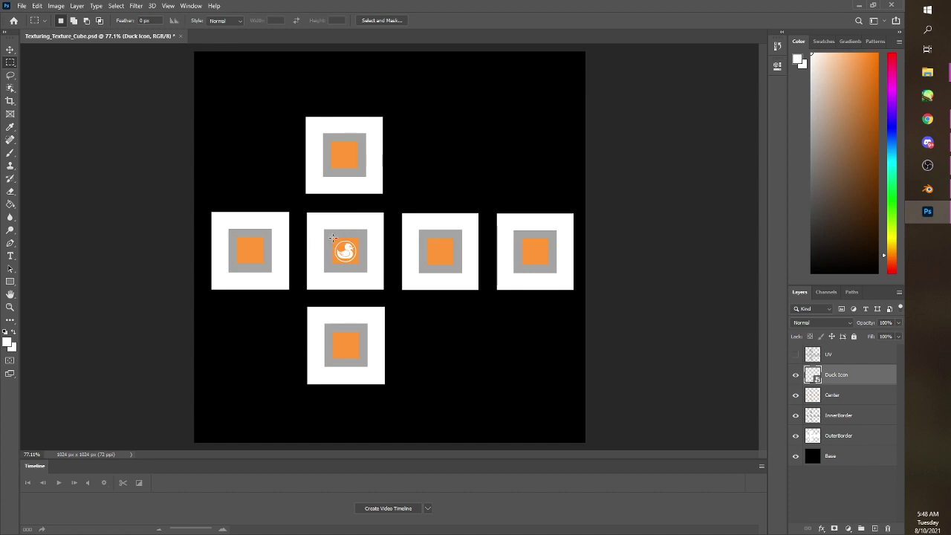
- Copy the duck icon and place a pasted copy on the orange center directly right of the middle square
left_click_drag(317, 220, 376, 282)
key("ctrl+d")
key("ctrl+shift+alt+n")
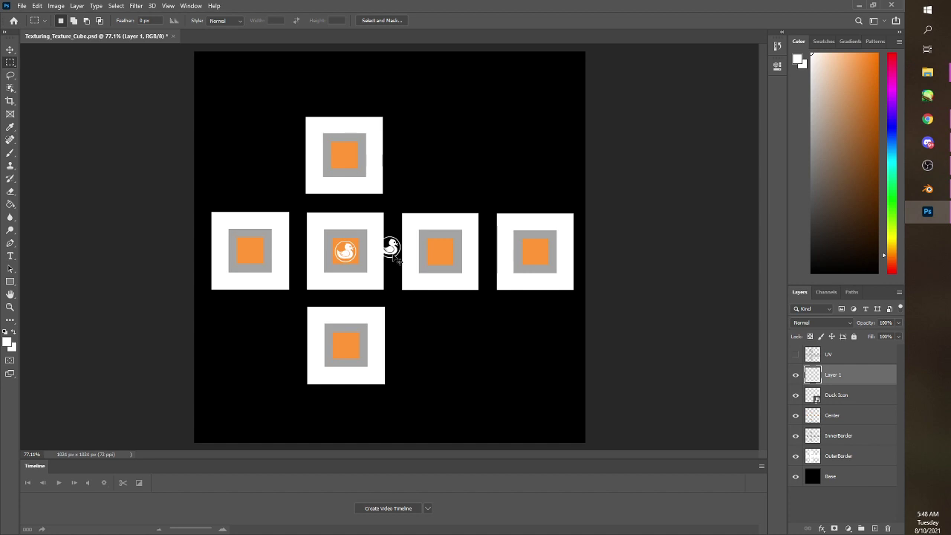
left_click_drag(394, 251, 443, 255)
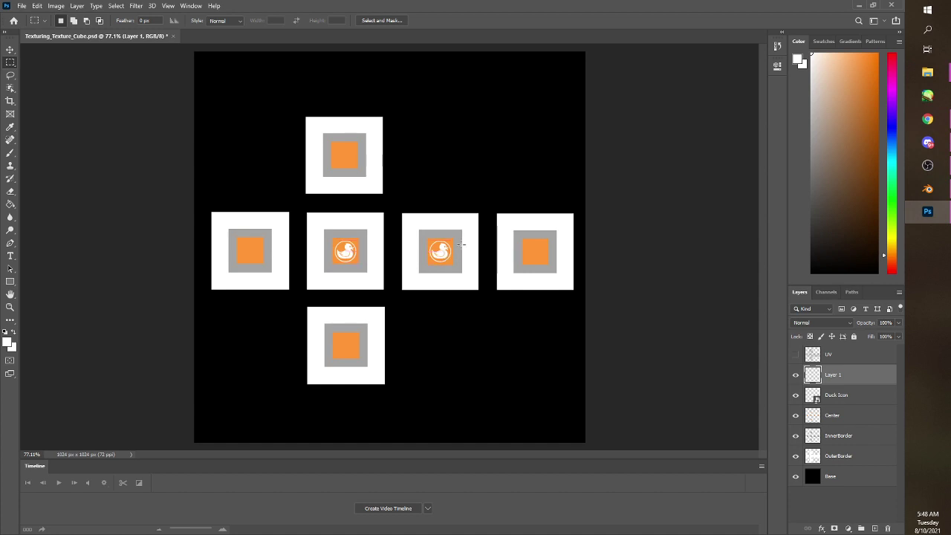
- Paste another duck copy and position it on the orange center of the far-right square
key("ctrl+v")
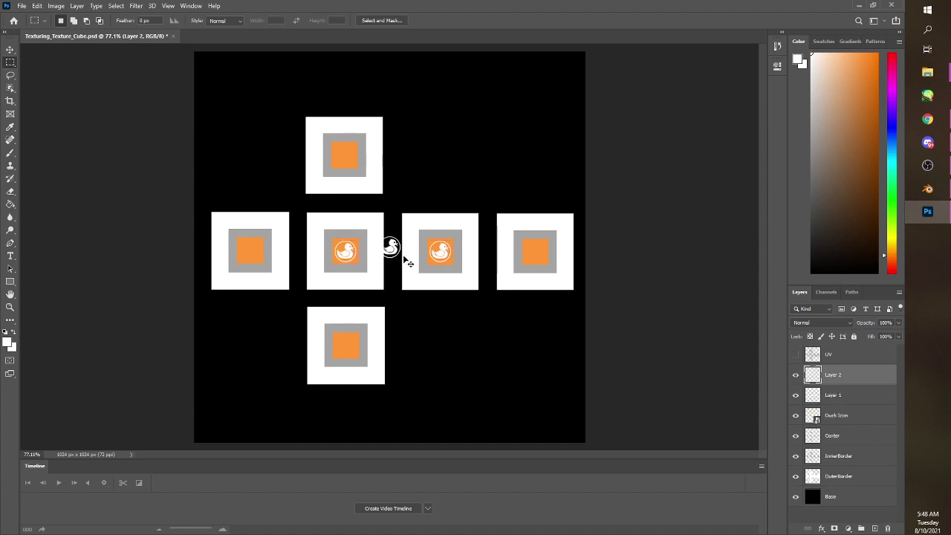
left_click_drag(406, 258, 478, 266)
key("ctrl+z")
mouse_move(361, 219)
left_mouse_down()
mouse_move(426, 273)
mouse_move(435, 253)
mouse_move(549, 254)
left_mouse_up()
key("ctrl+z")
key("ctrl+d")
- Paste three more duck copies and position them on the orange centers of the upper, left and lower squares
key("ctrl+v")
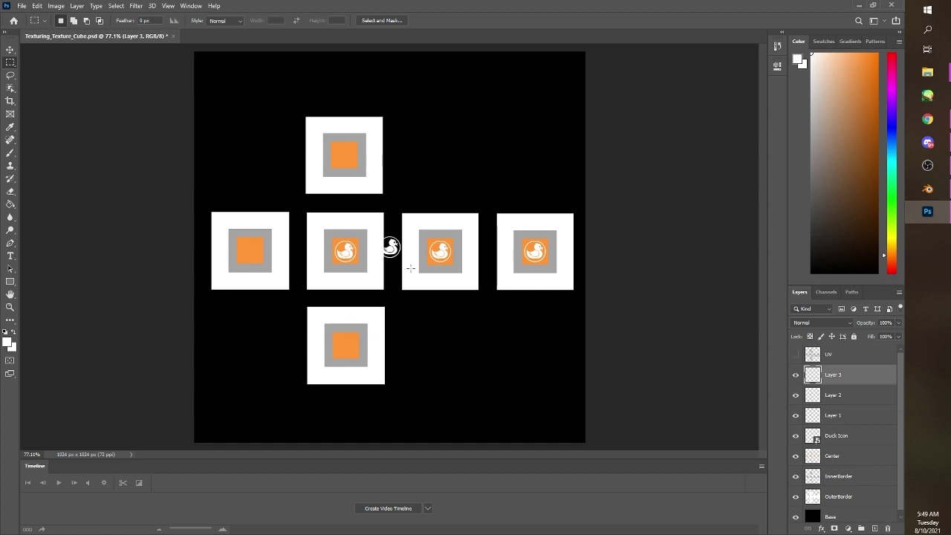
left_click_drag(424, 276, 340, 215)
left_click_drag(396, 246, 350, 155)
key("ctrl+v")
left_click_drag(356, 215, 462, 277)
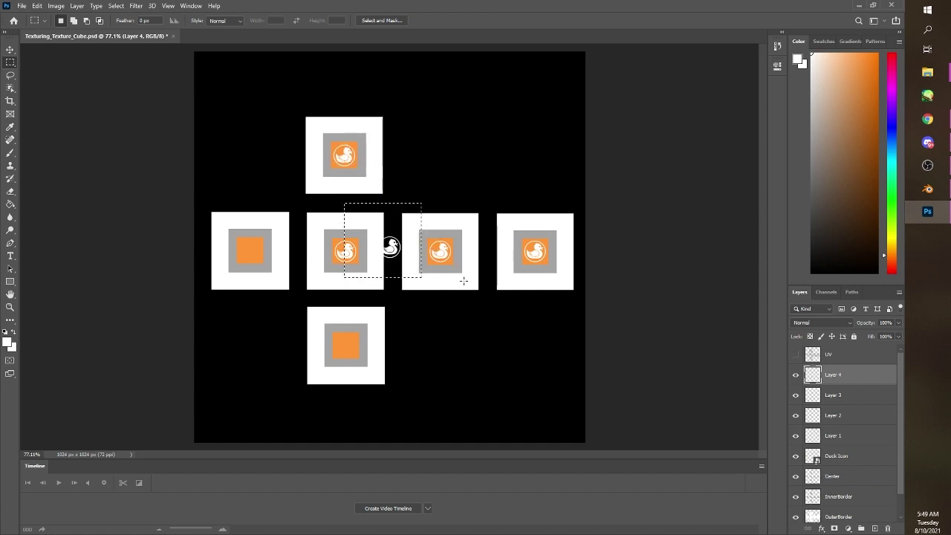
left_click_drag(411, 251, 271, 254)
key("ctrl+v")
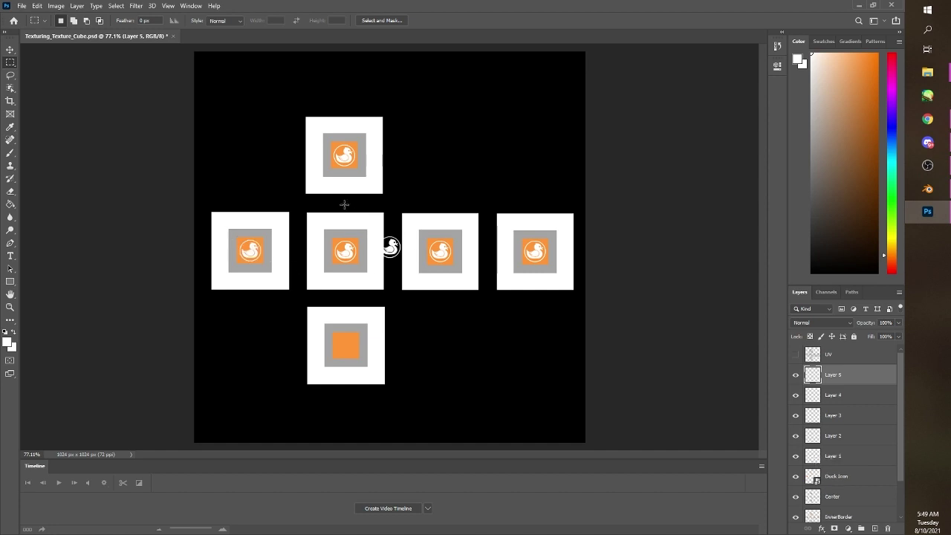
left_click_drag(389, 246, 352, 344)
left_click(369, 330)
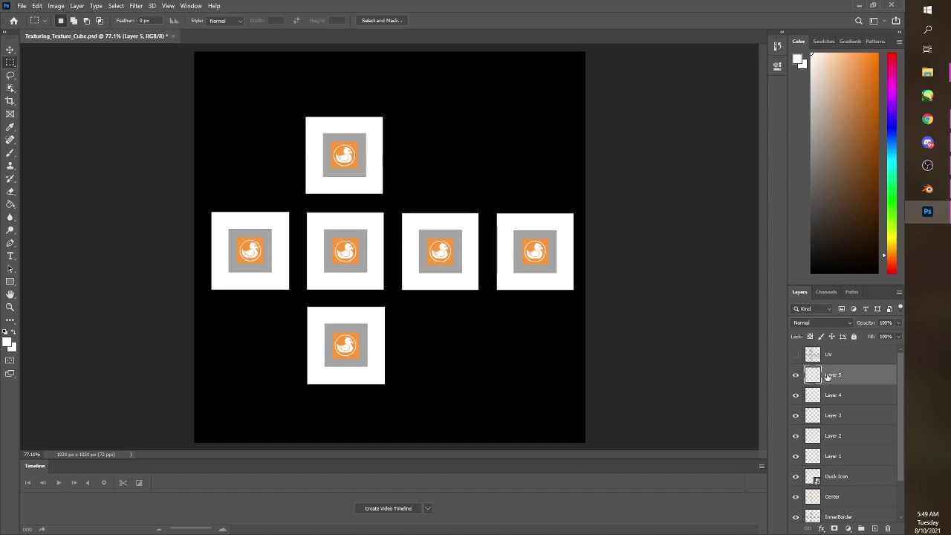
- Merge Duck Icon and Layers 1 to 5 into one layer and rename it Ducks
left_click(795, 377)
left_click(795, 378)
left_click(835, 477, "shift")
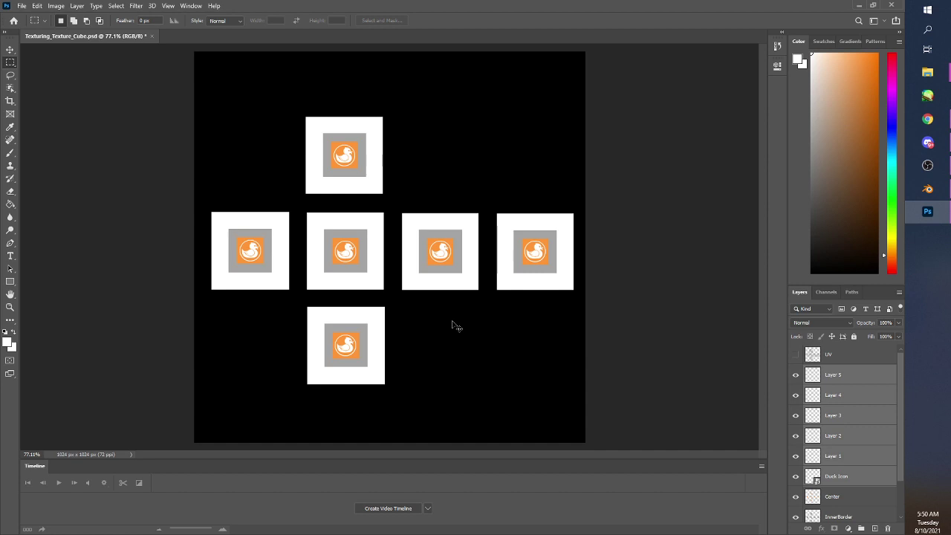
key("ctrl+e")
double_click(844, 378)
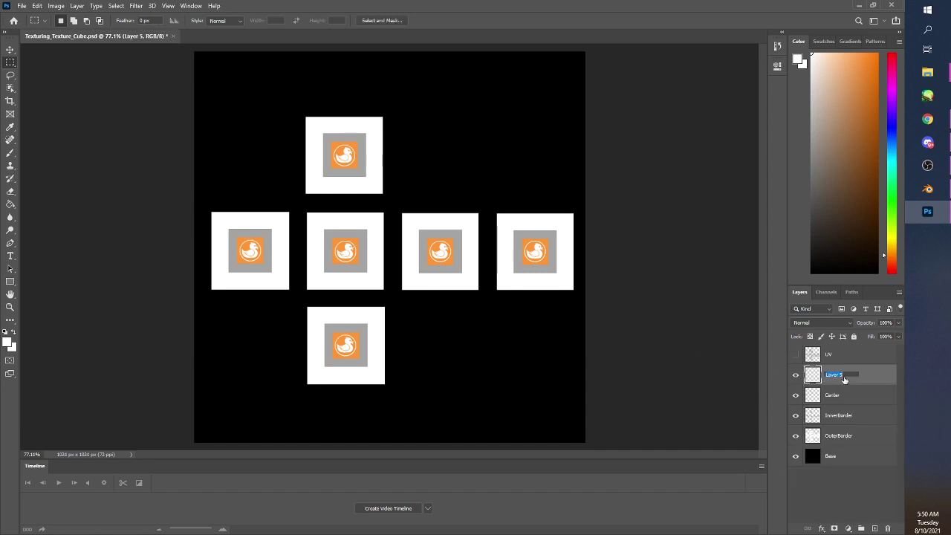
type("Ducks")
key("Return")
left_click(797, 375)
left_click(797, 374)
- Quick-export the duck texture as a PNG, replacing Texturing_Texture_Cube in Activity Files
left_click(23, 6)
mouse_move(48, 147)
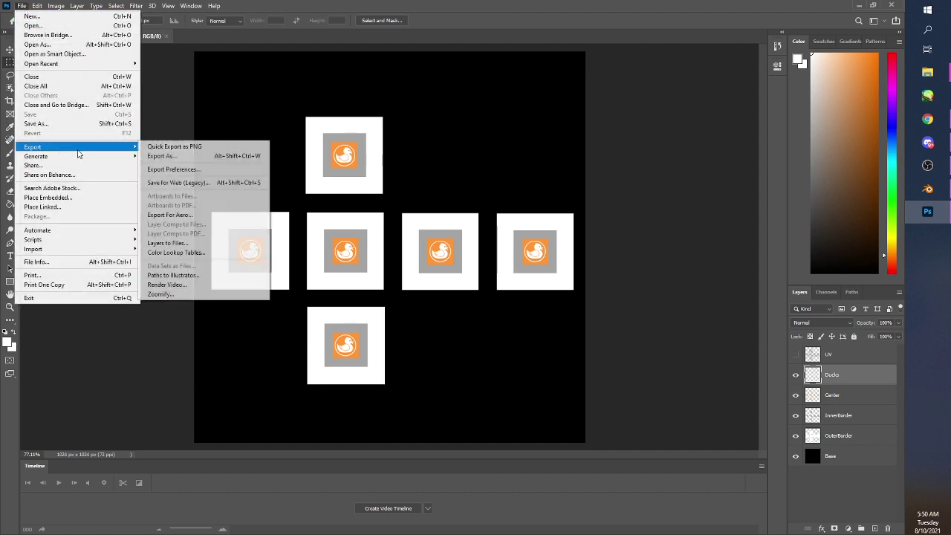
left_click(184, 146)
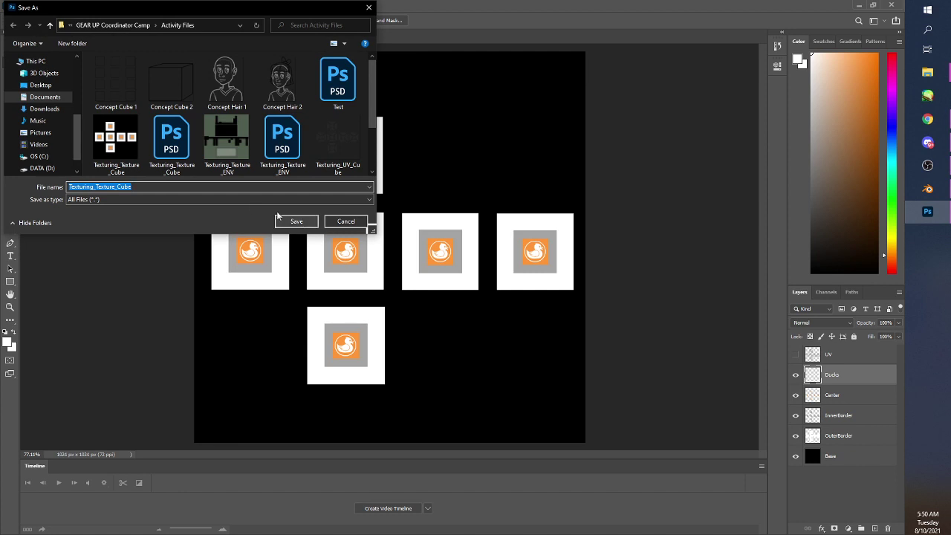
left_click(302, 220)
left_click(475, 273)
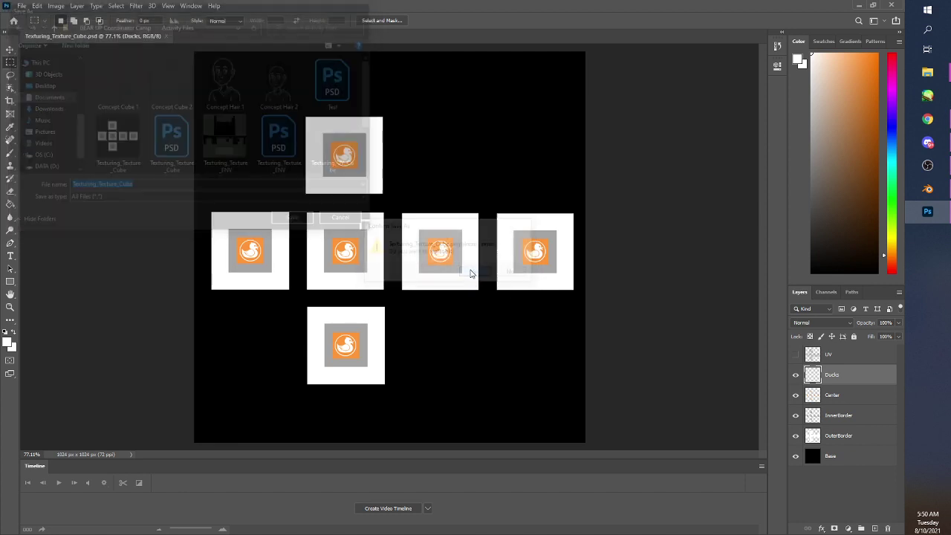
- Switch to Blender, load the re-exported Texturing_Texture_Cube.png in the image texture node, and check the cube's faces
left_click(928, 189)
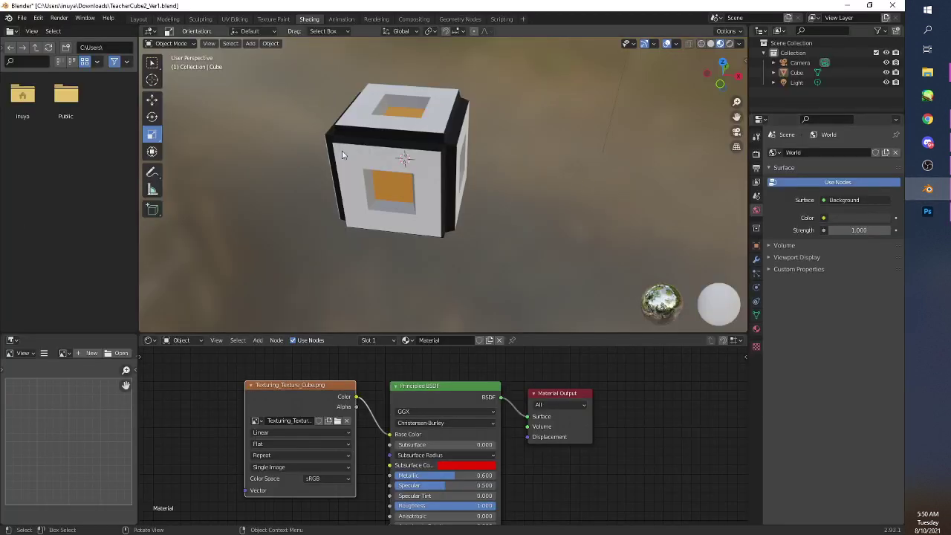
left_click(337, 420)
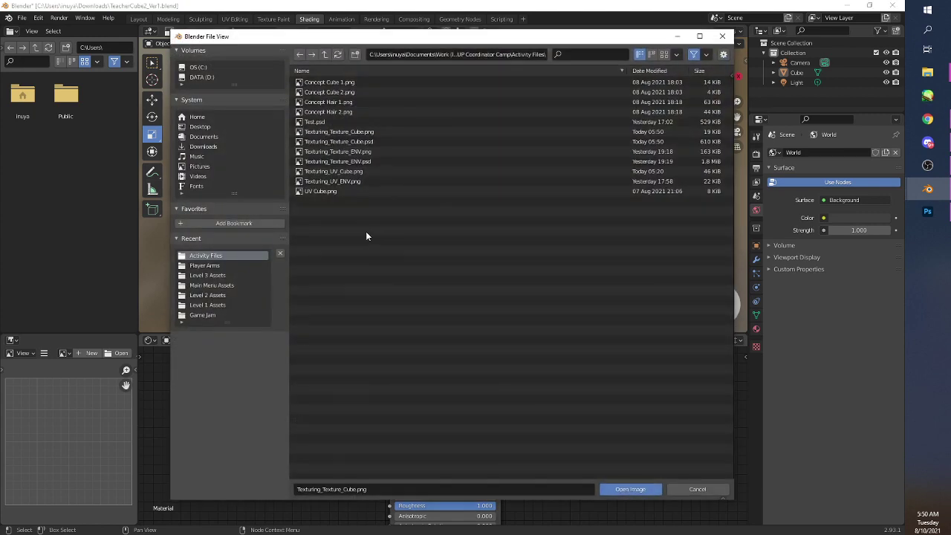
left_click(372, 133)
left_click(633, 490)
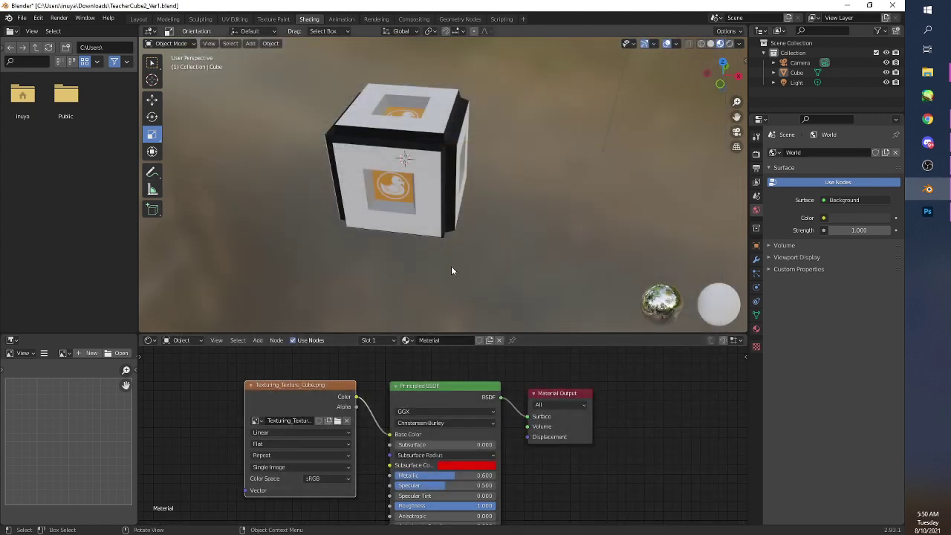
left_click_drag(451, 271, 569, 287)
left_click_drag(466, 276, 509, 227)
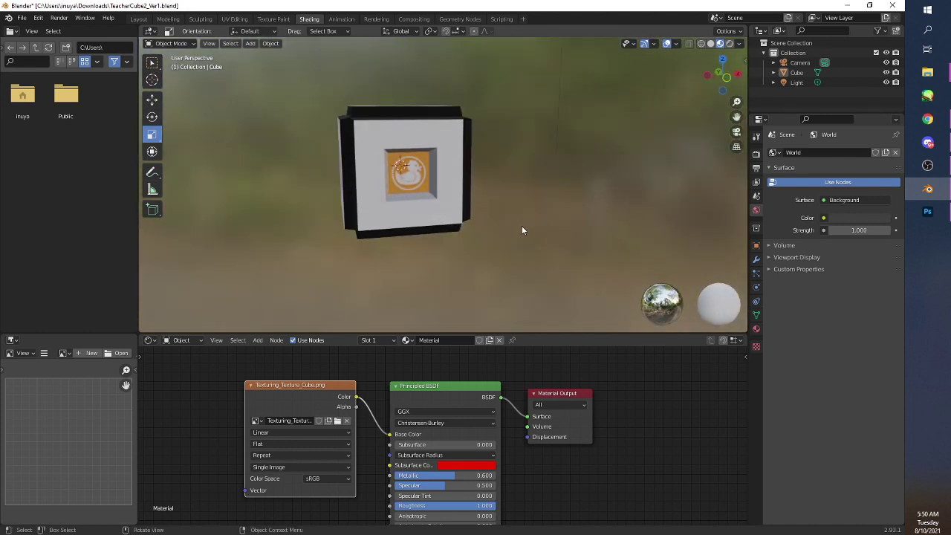
- Display the textured cube in the Layout workspace with Material Preview shading
left_click(927, 211)
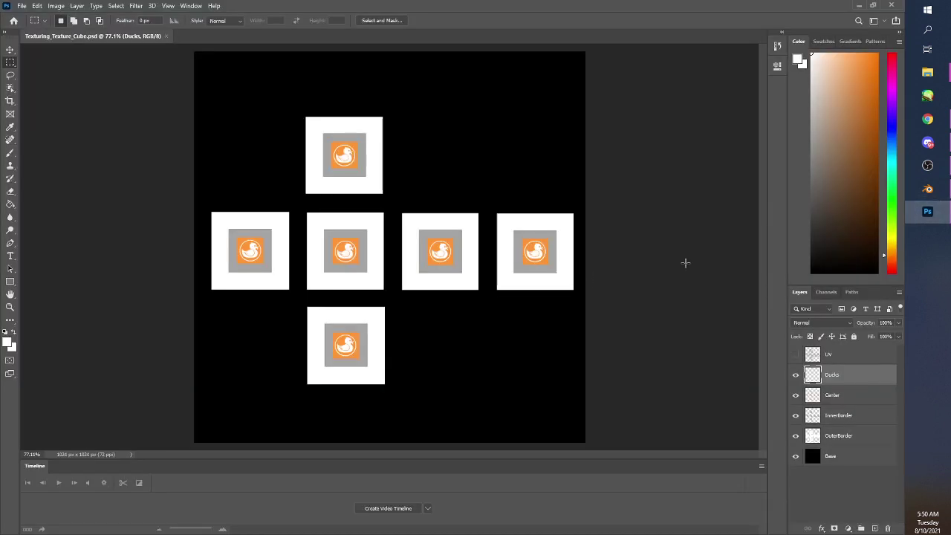
left_click(927, 189)
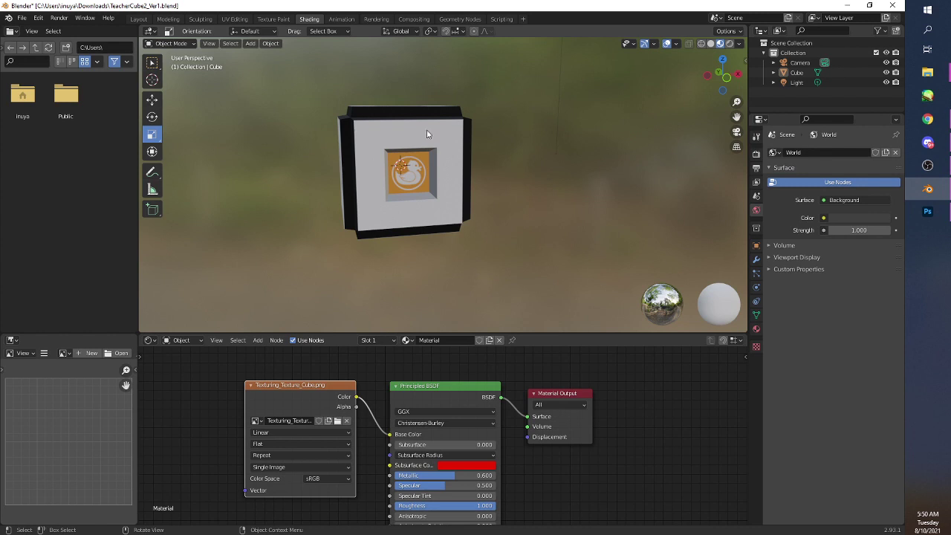
left_click(139, 19)
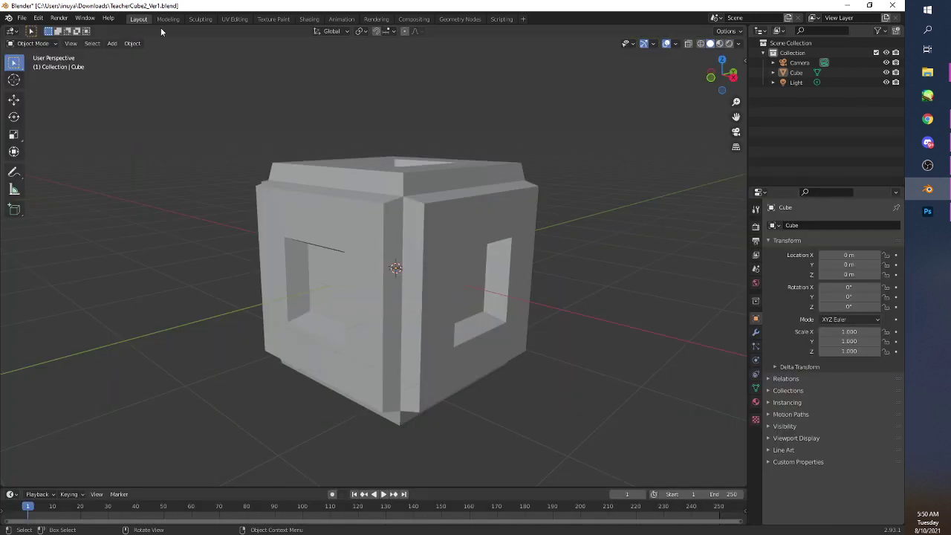
left_click(719, 43)
scroll(577, 253, "down", 4)
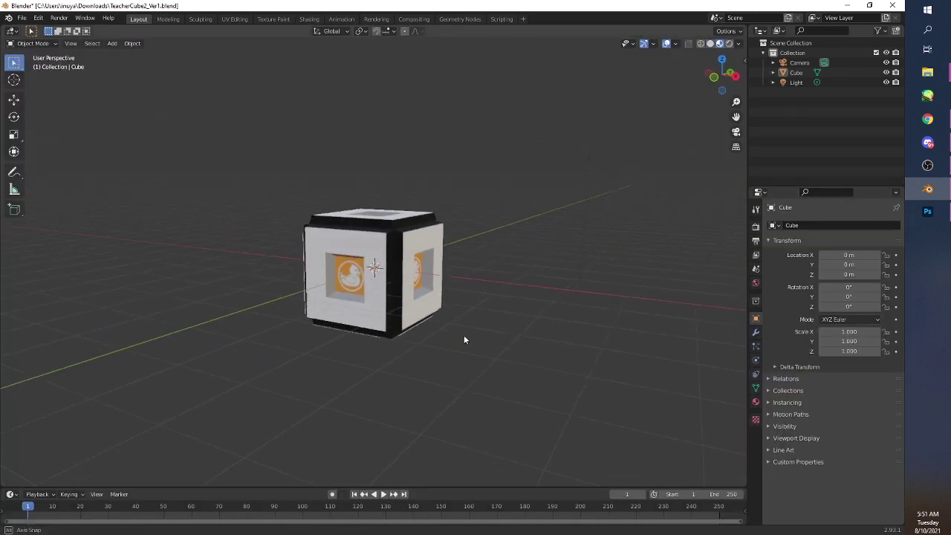
left_click_drag(463, 339, 415, 365)
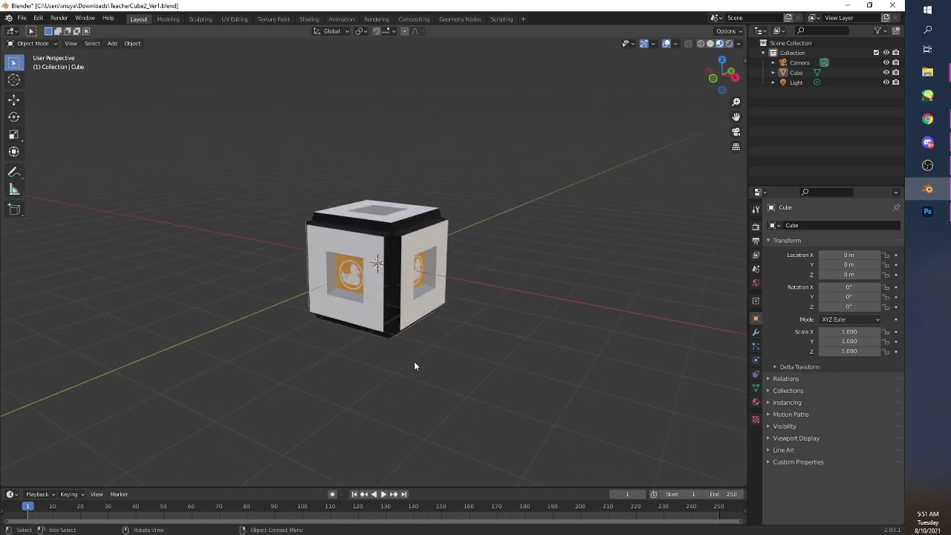
key("alt+Tab")
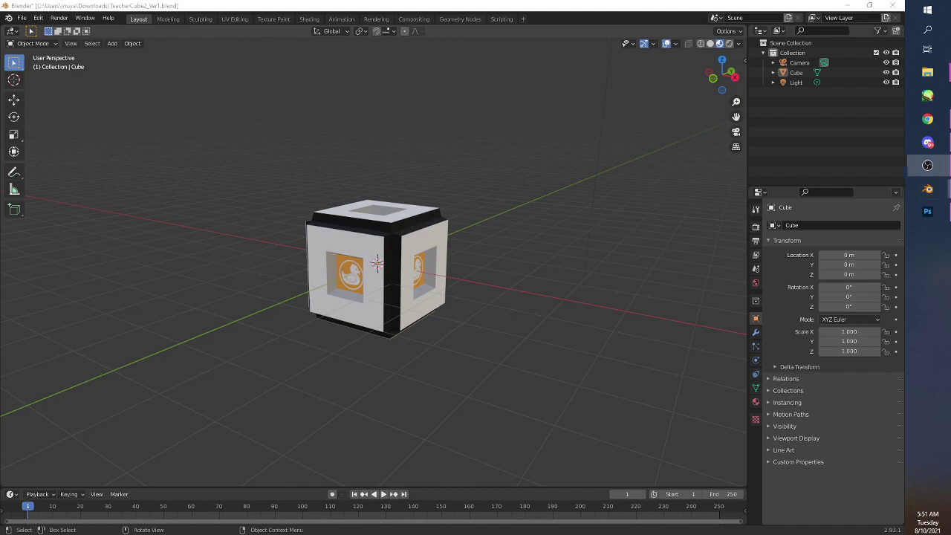